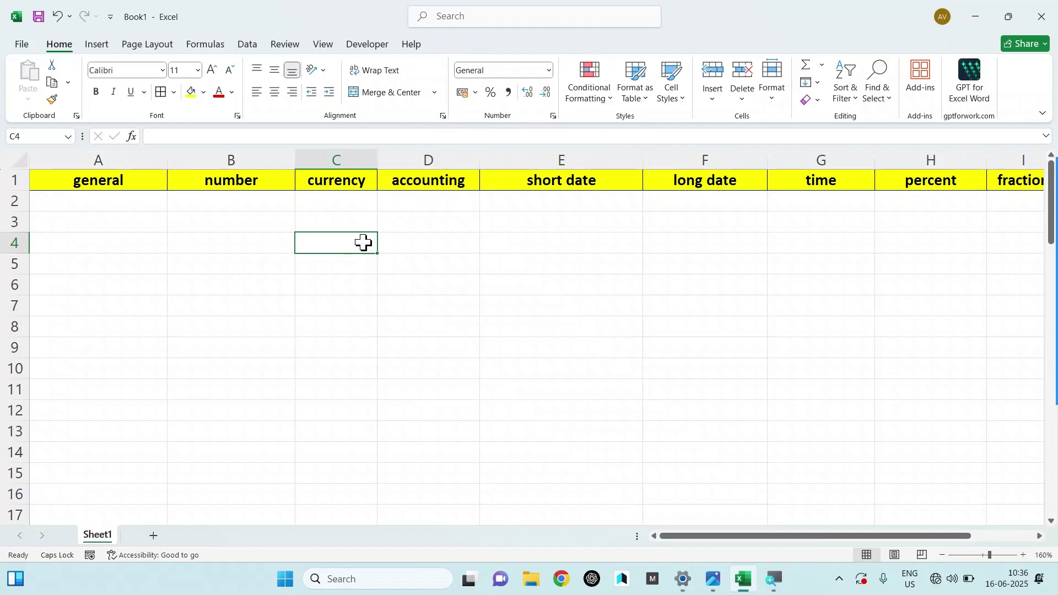
Step: Examine the Number, Currency, Accounting and Date categories in Format Cells and the quick list of number formats for cell C4
key(ctrl+1)
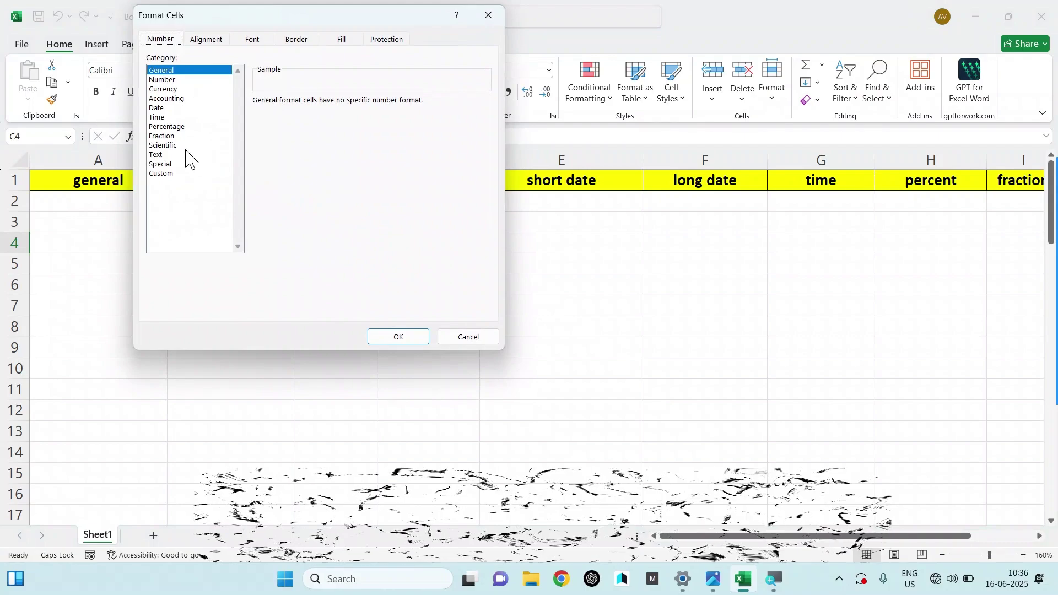
click(175, 80)
click(174, 89)
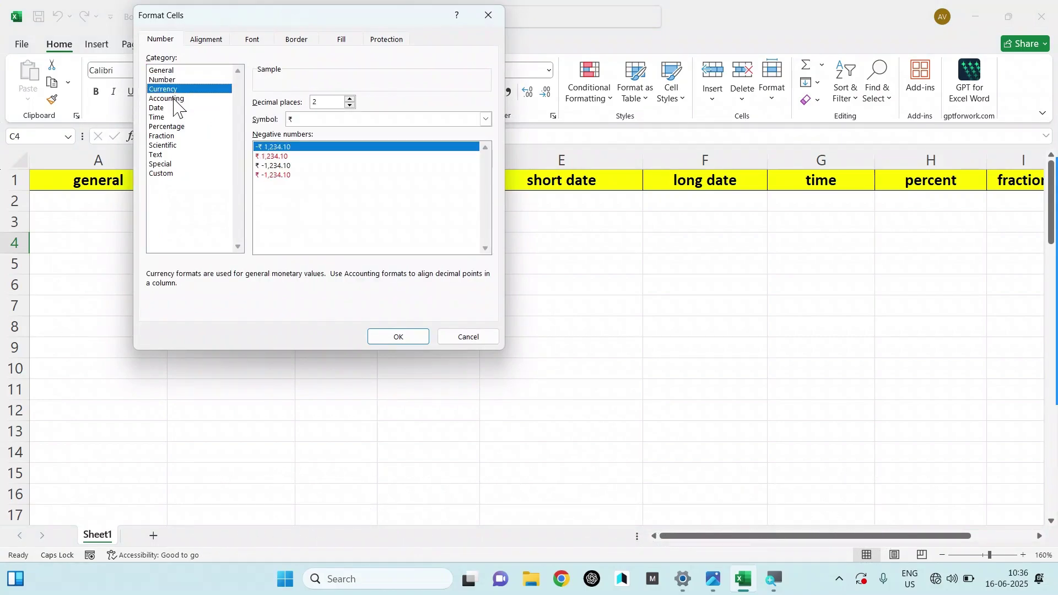
click(174, 98)
click(174, 108)
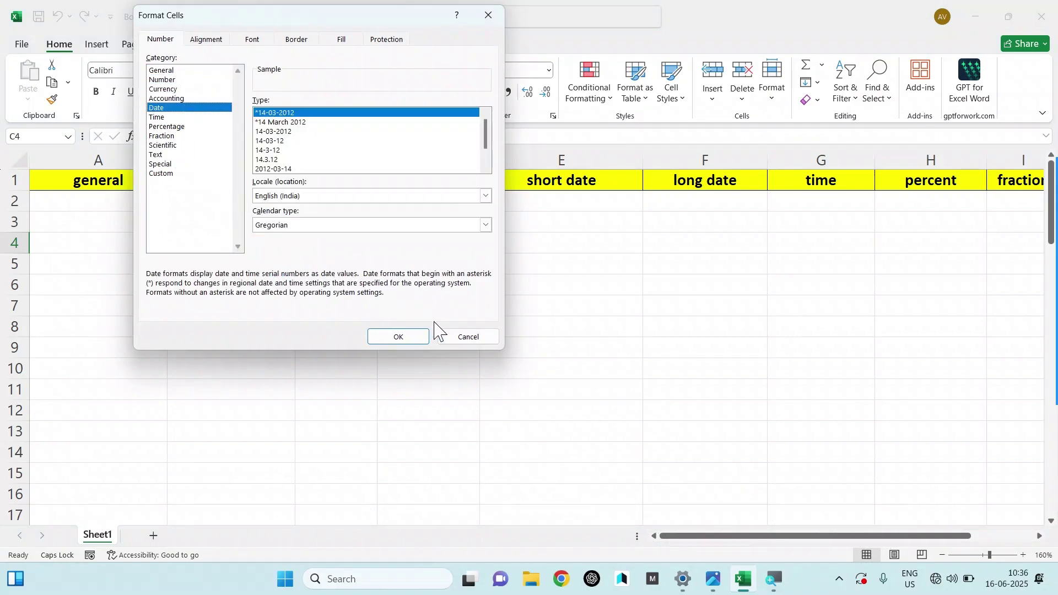
click(464, 337)
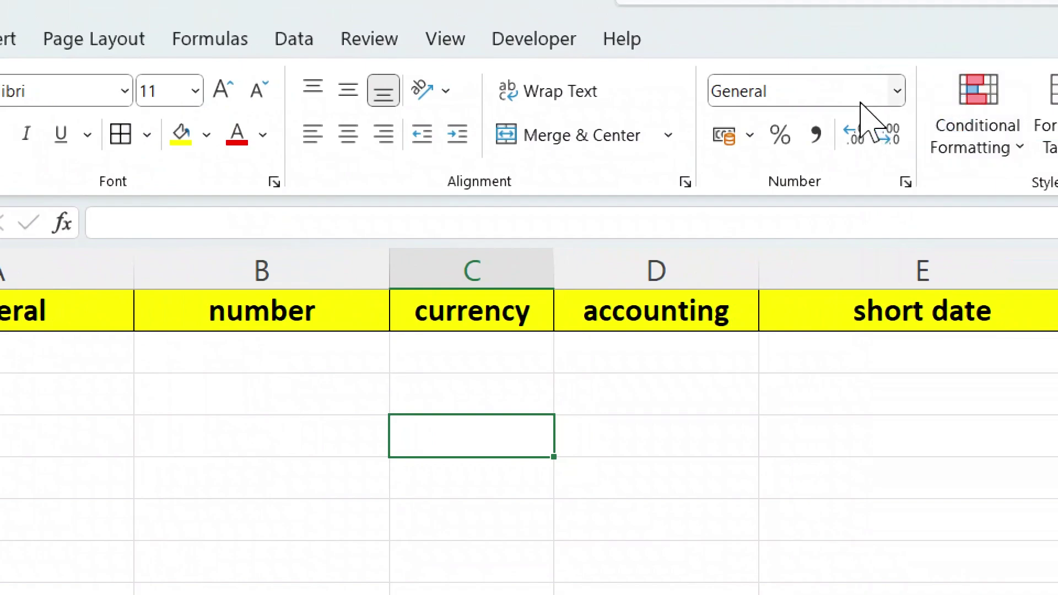
click(899, 94)
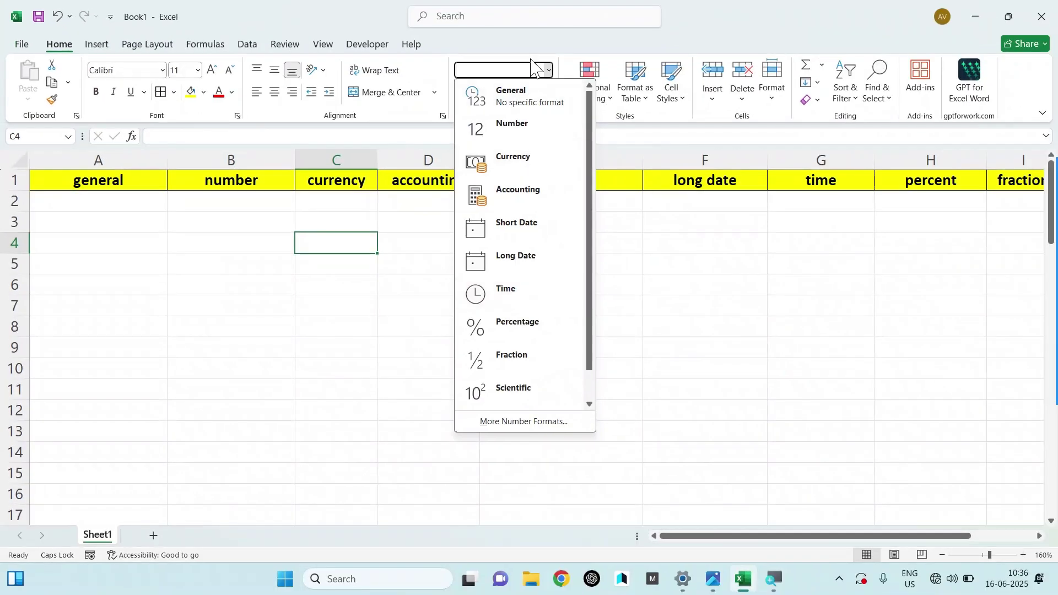
click(147, 252)
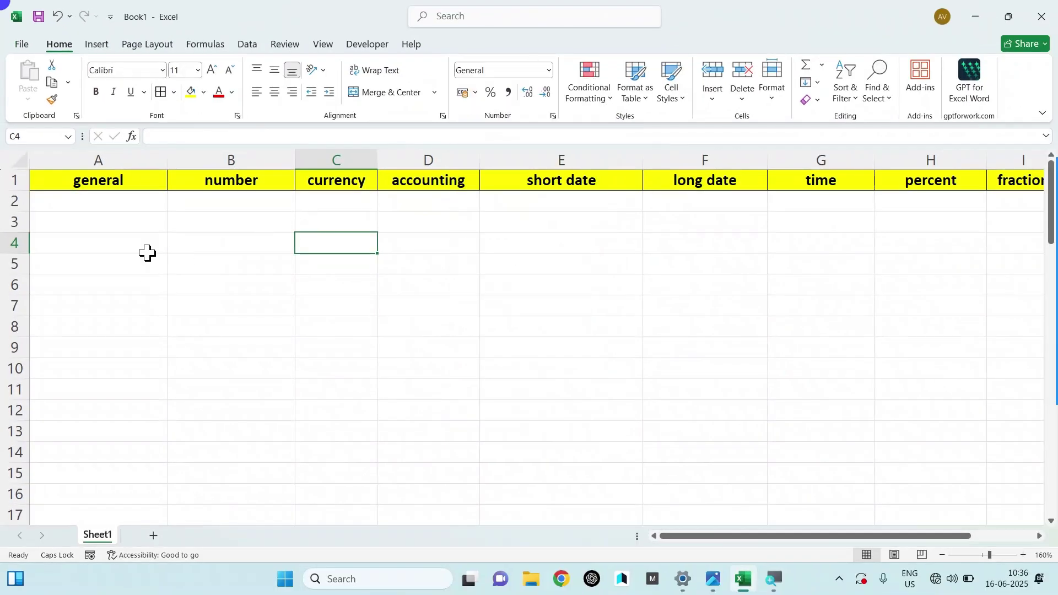
Step: Enter 65645, a person's first name and ##### into cells A2 to A4 of the general column
drag(100, 205, 113, 360)
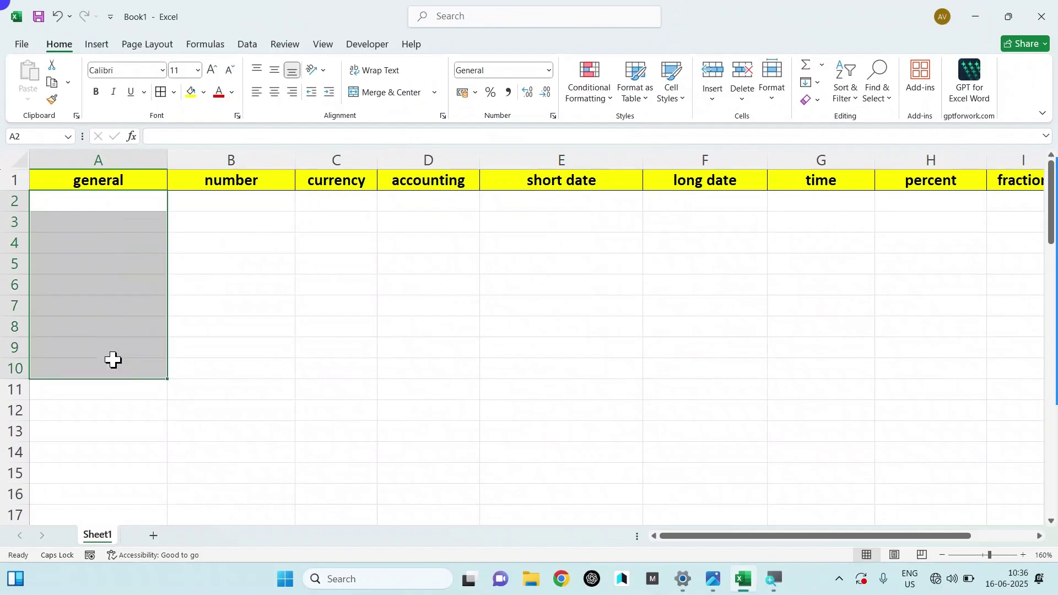
click(113, 204)
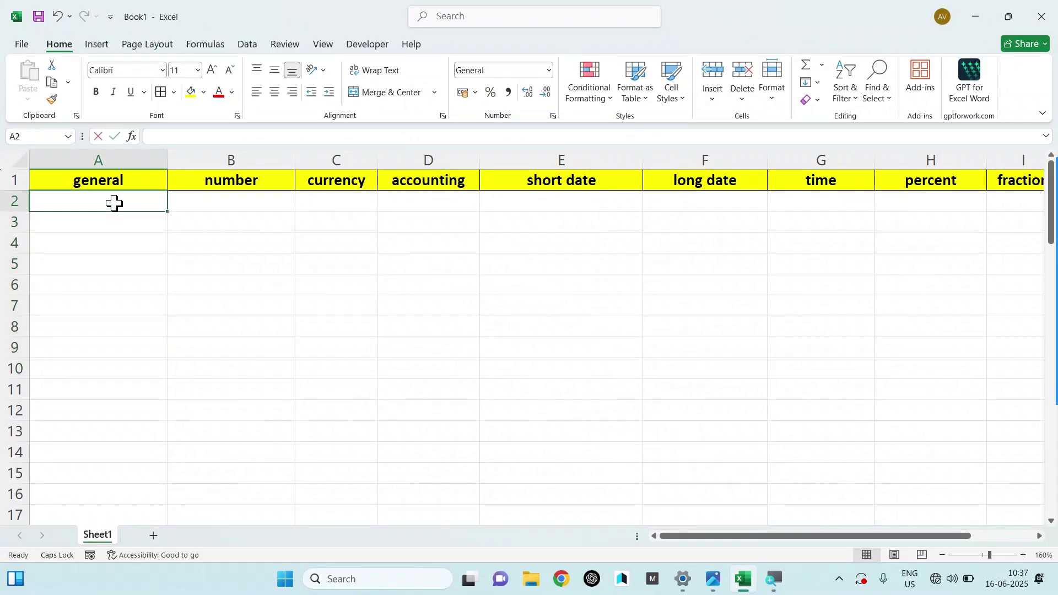
text(65645)
key(Return)
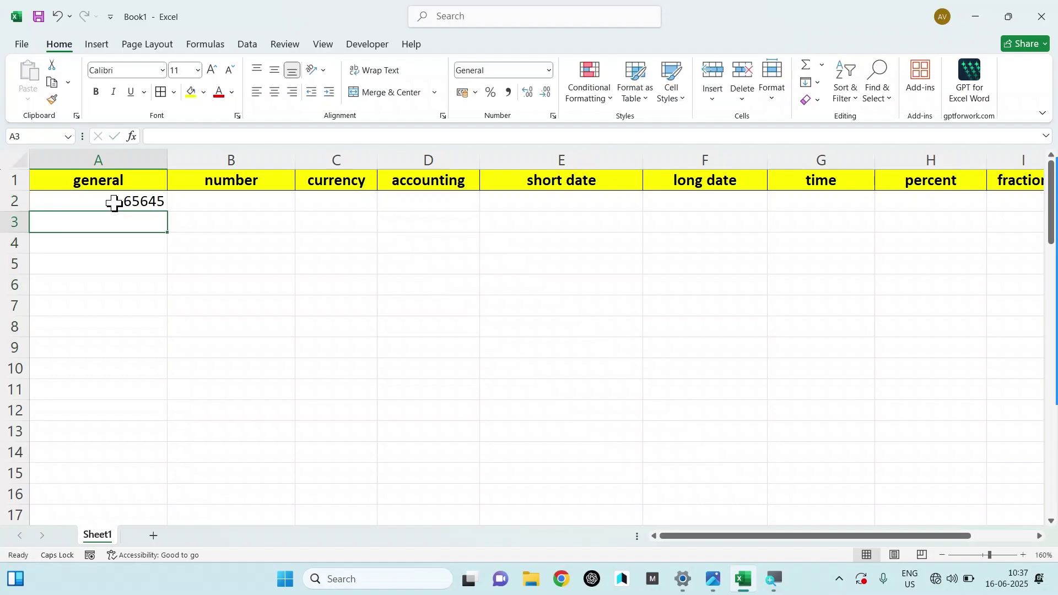
text(SONU)
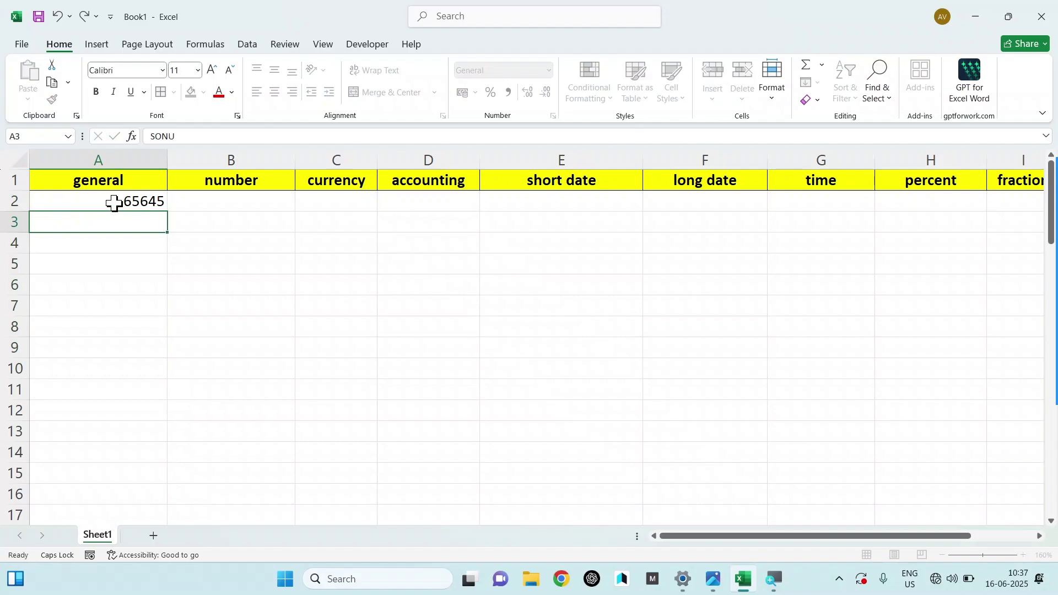
key(Return)
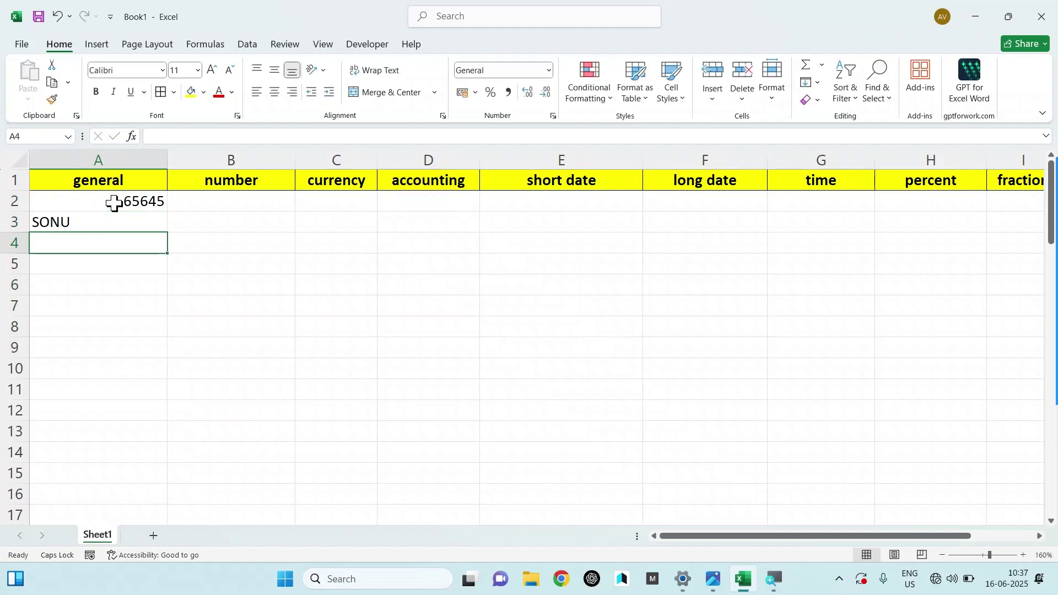
text(#####)
key(Return)
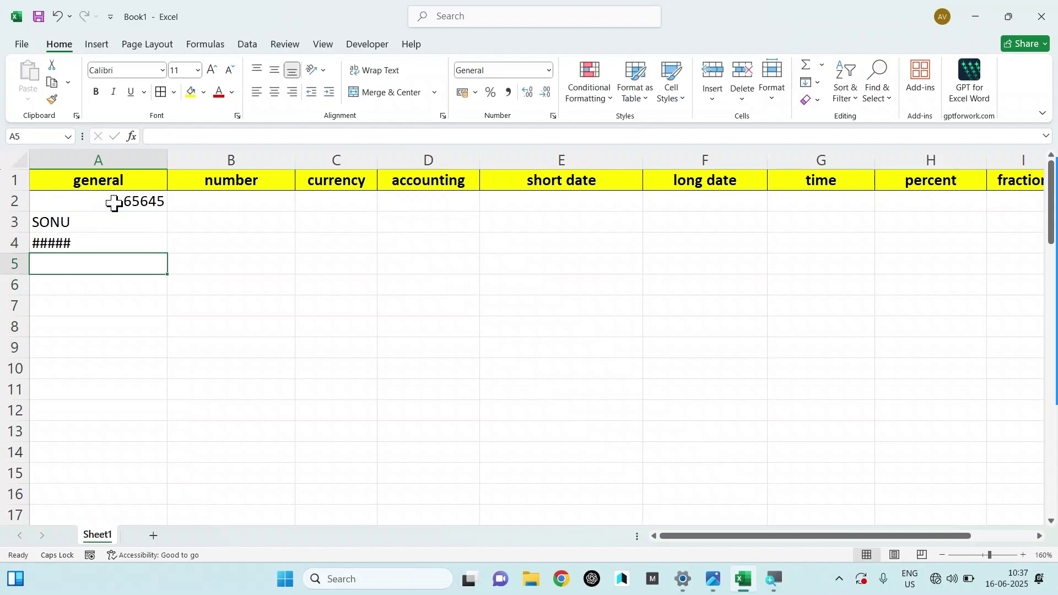
Step: Check the number format choices for cells A2:A12 in the general column without applying one
drag(101, 203, 99, 405)
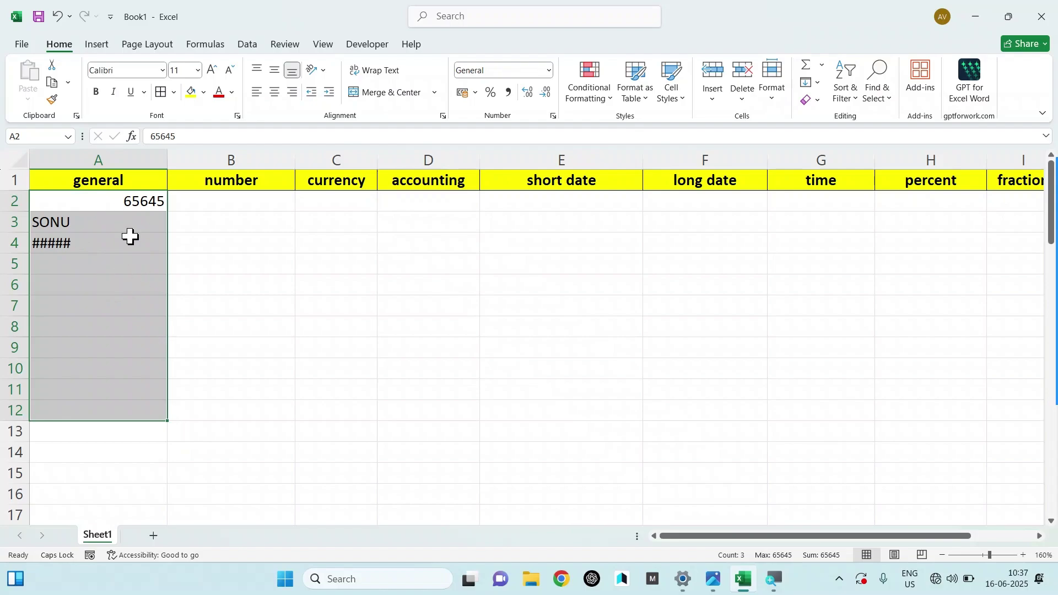
click(550, 71)
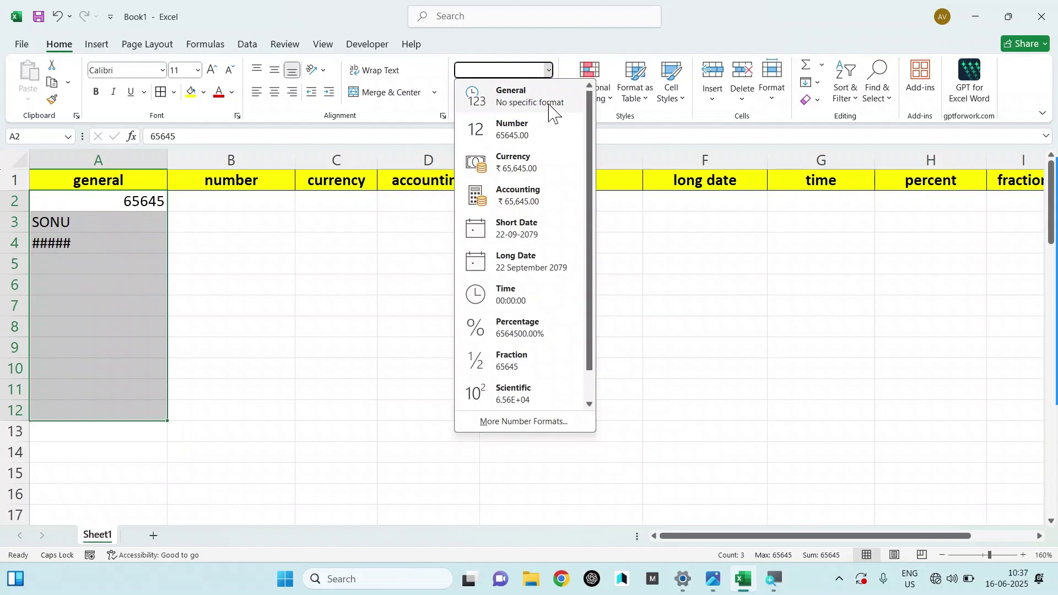
click(174, 240)
Step: Enter 45, 85, 45, 85, 65 and 25 down cells B2 to B7 of the number column
click(210, 208)
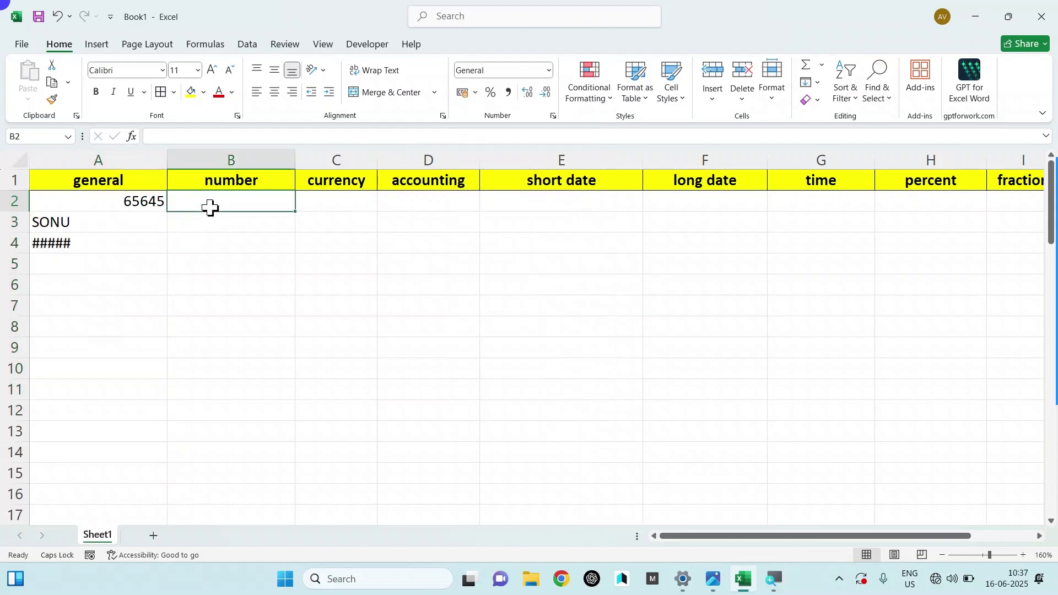
text(45)
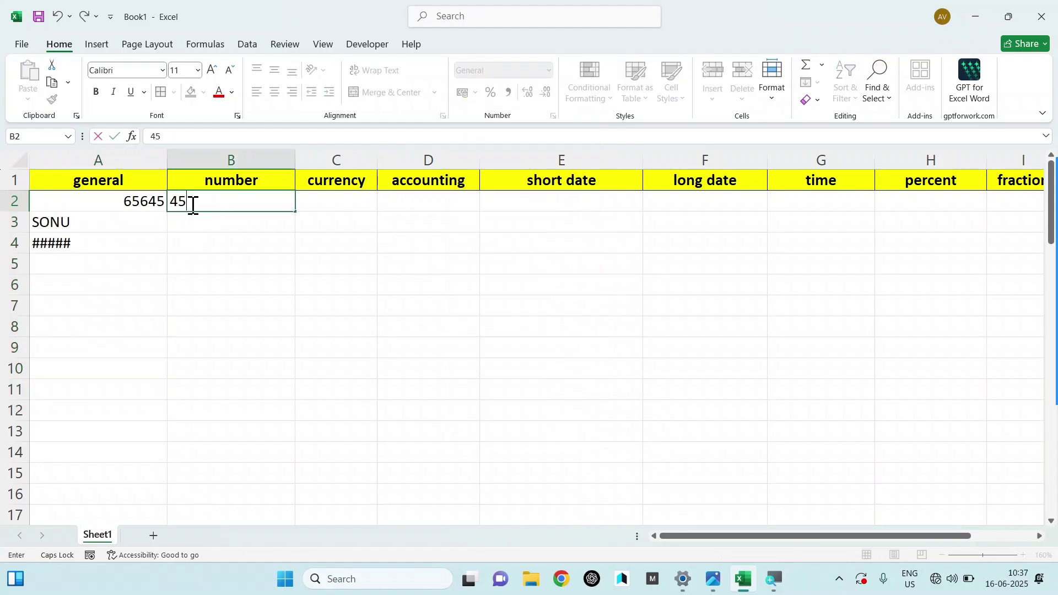
key(Return)
text(85)
key(Return)
text(45)
key(Return)
text(85)
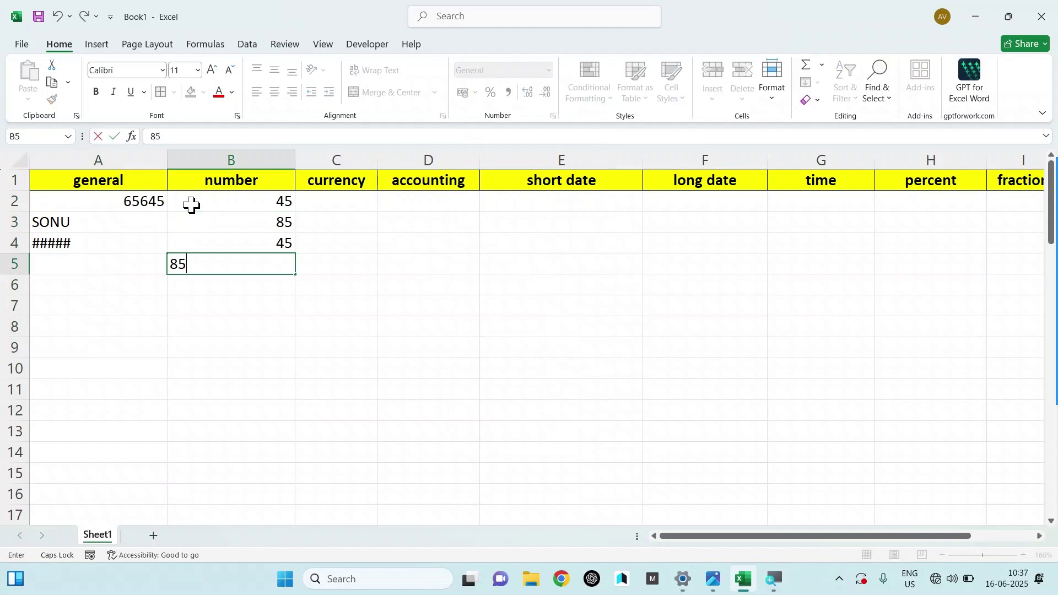
key(Return)
text(65)
key(Return)
text(25)
key(Return)
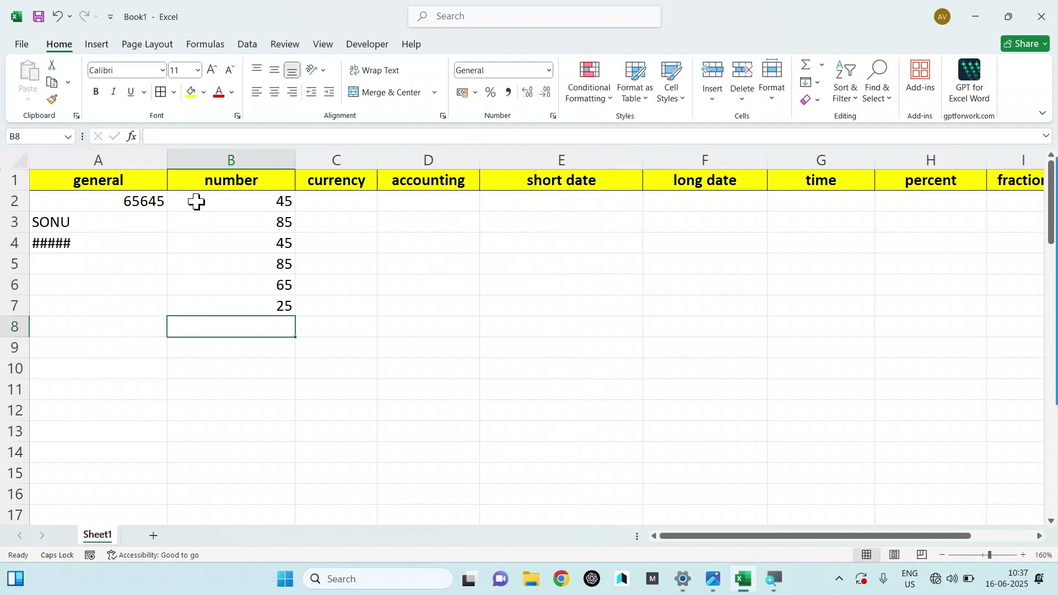
Step: Apply the Number format to cells B2:B7 in the number column
drag(197, 202, 229, 311)
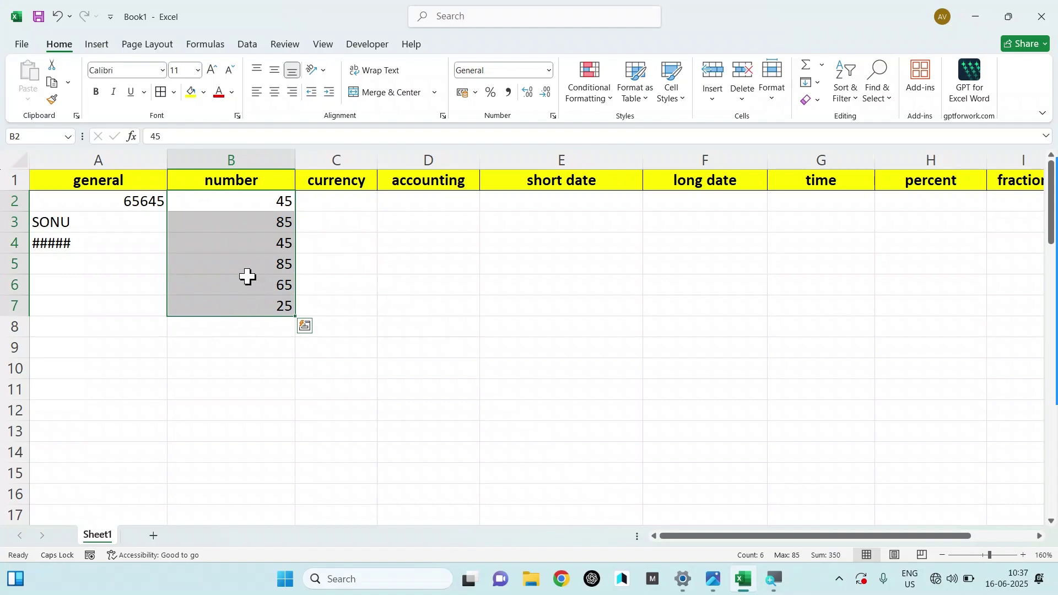
click(549, 70)
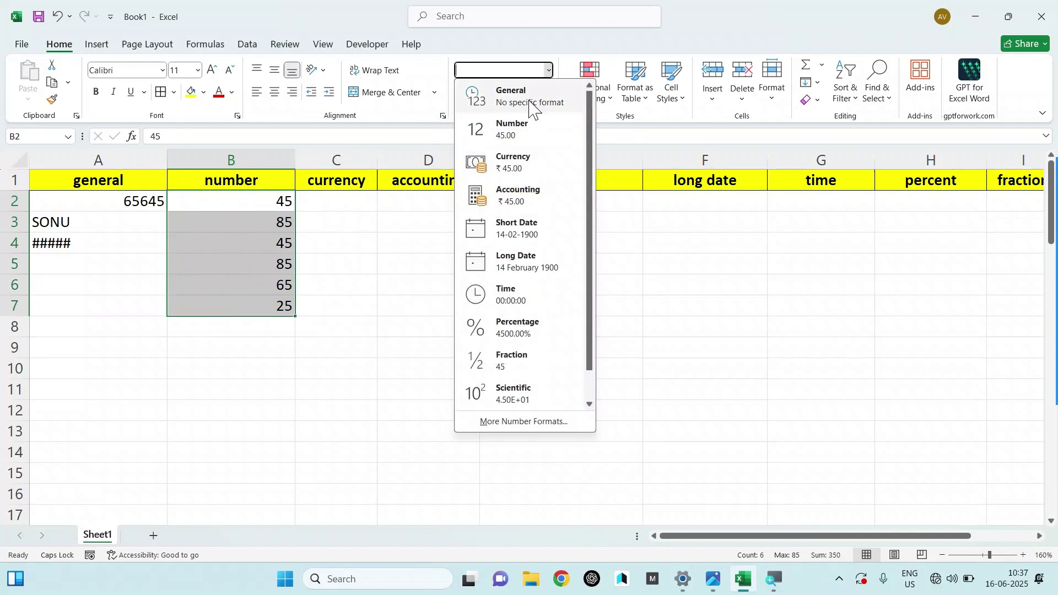
click(498, 132)
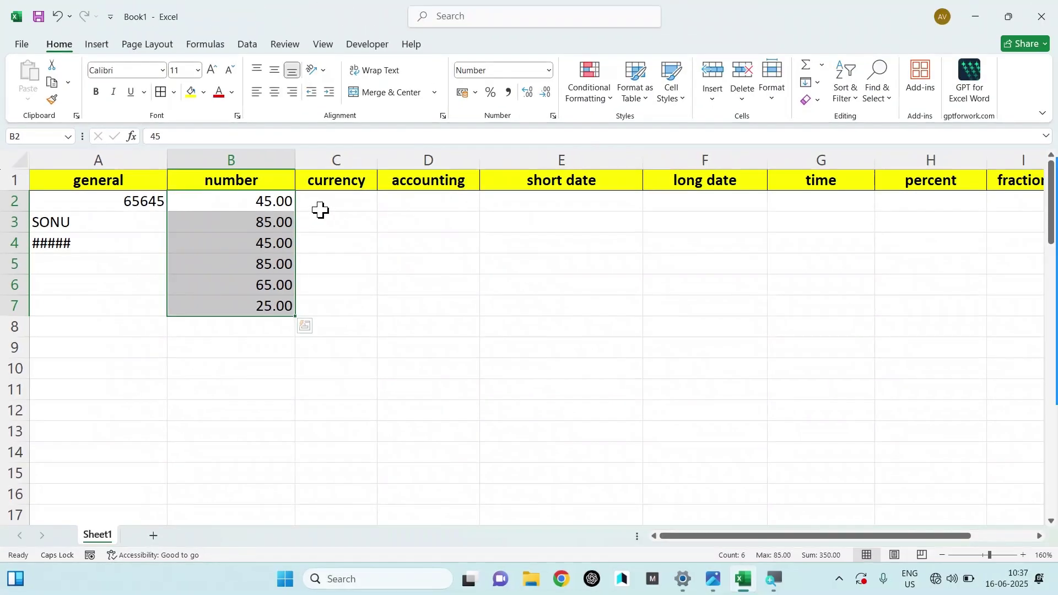
Step: Enter 545, 656, 7676, 564, 4545 and 343 down cells C2 to C7 of the currency column
click(325, 204)
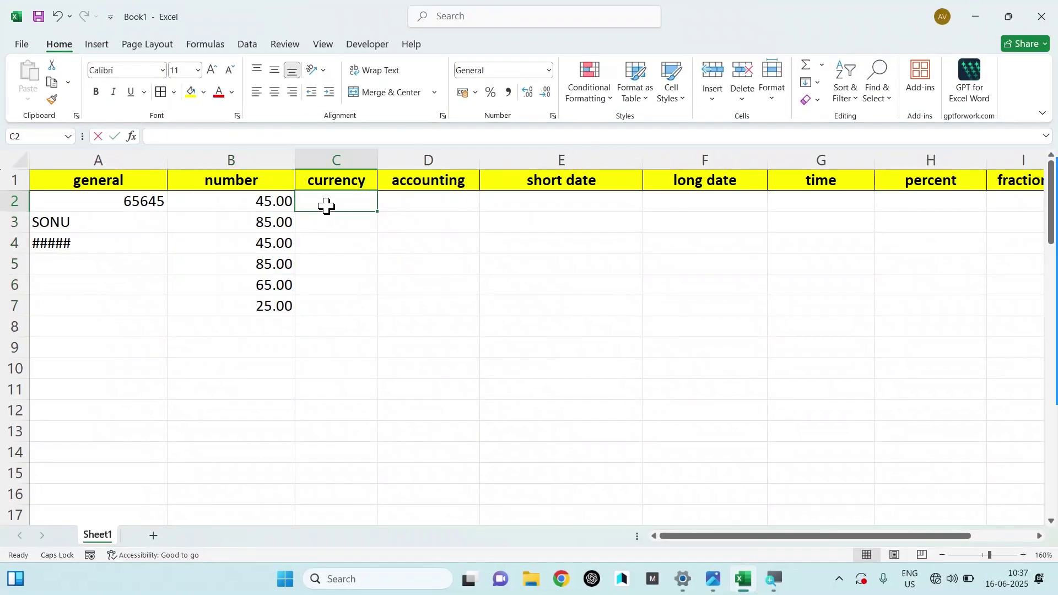
text(545)
key(Return)
text(656)
key(Return)
text(7676)
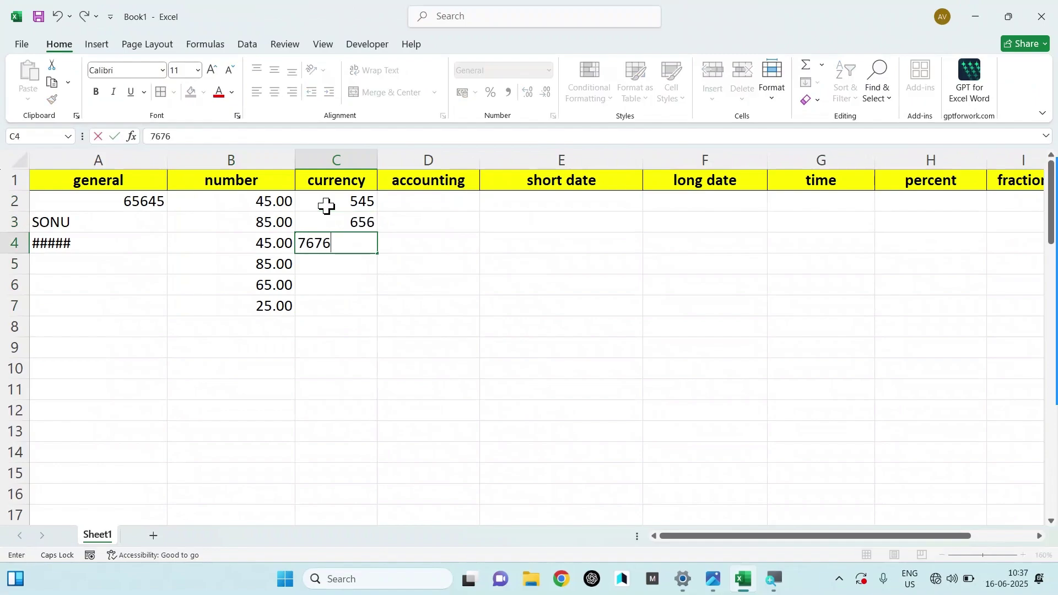
key(Return)
text(564)
key(Return)
text(4545)
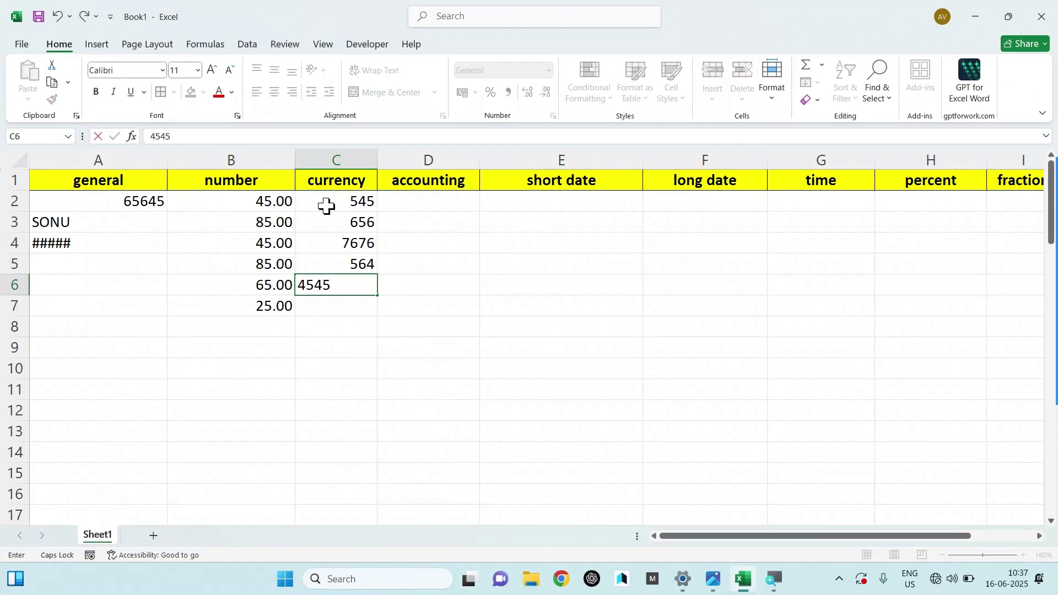
key(Return)
text(343)
key(Return)
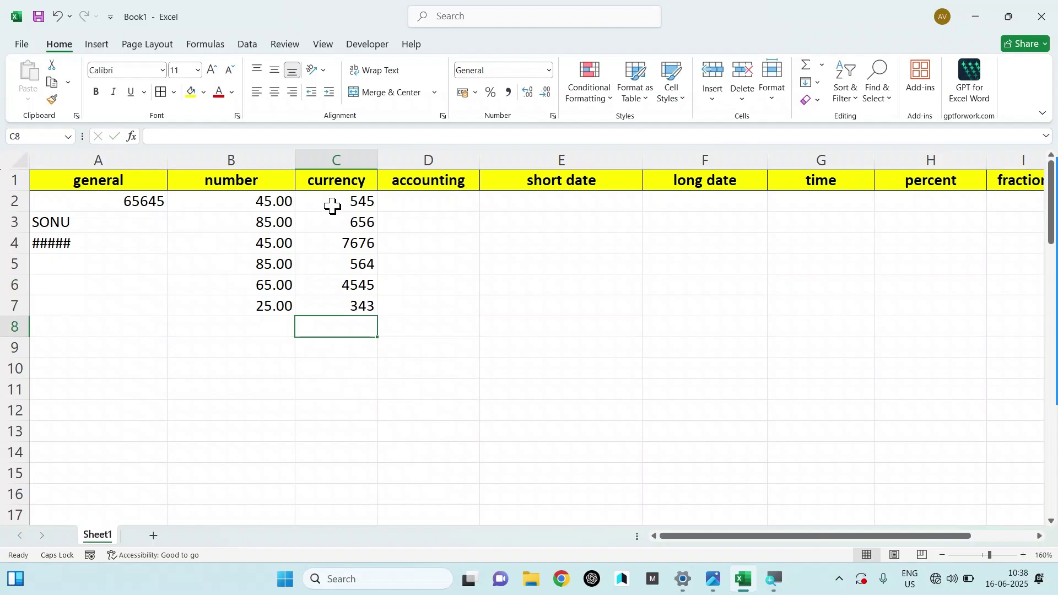
Step: Apply the Currency format to cells C2:C7 in the currency column
drag(333, 207, 330, 307)
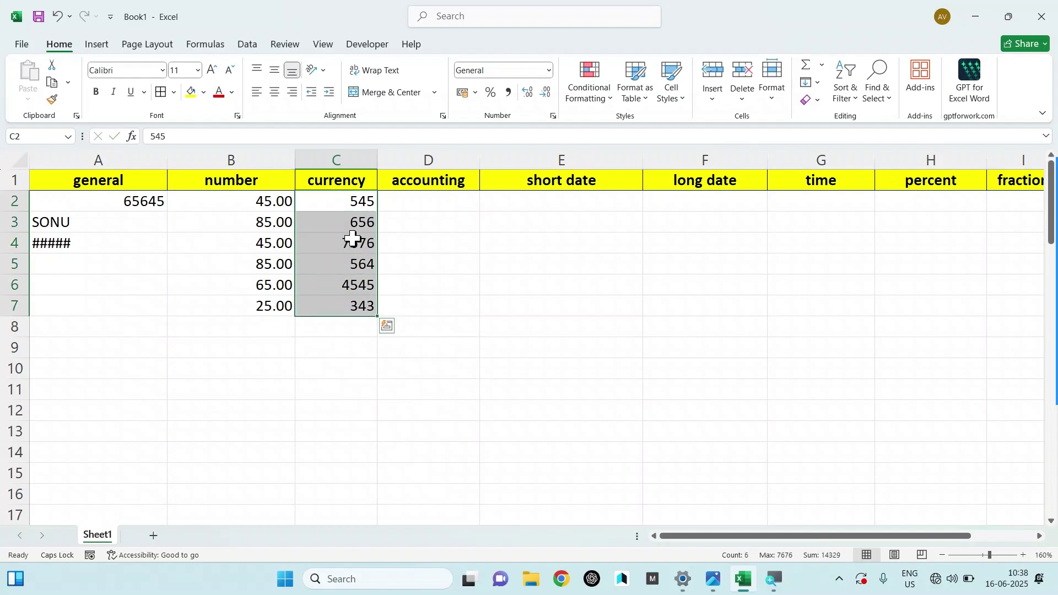
click(549, 70)
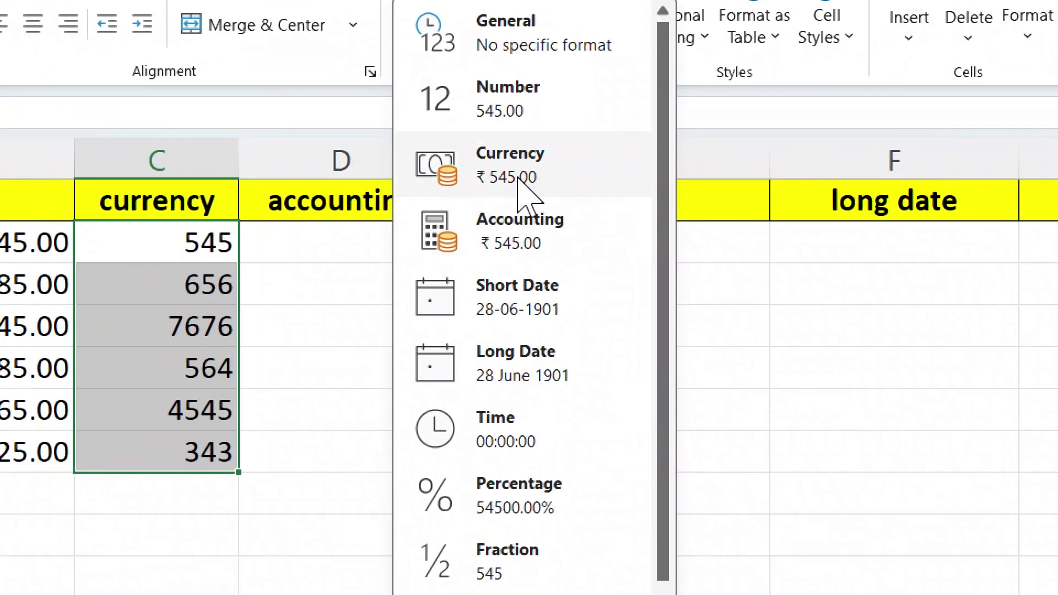
click(515, 167)
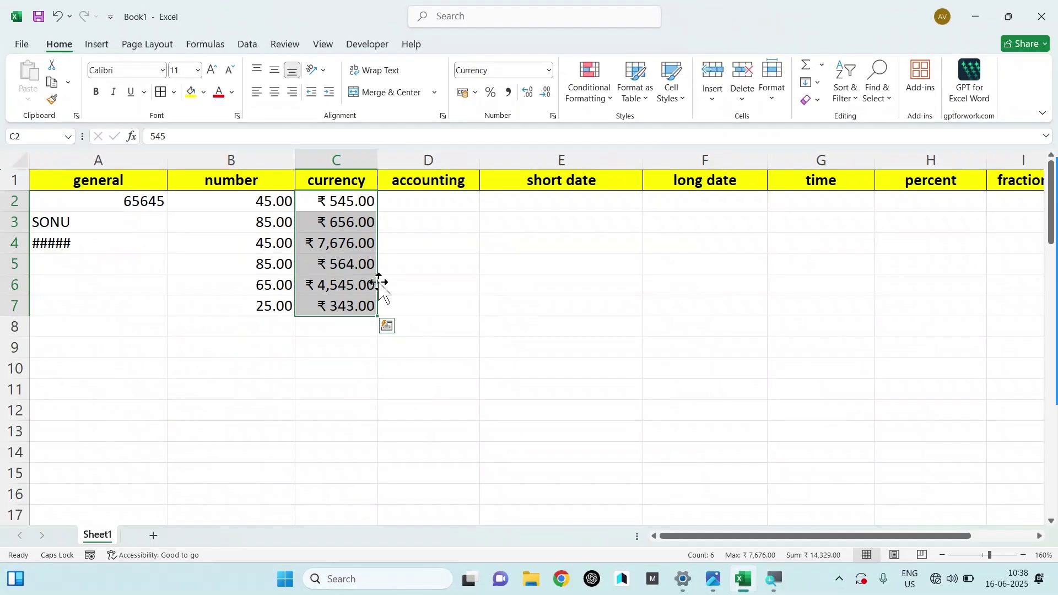
click(592, 583)
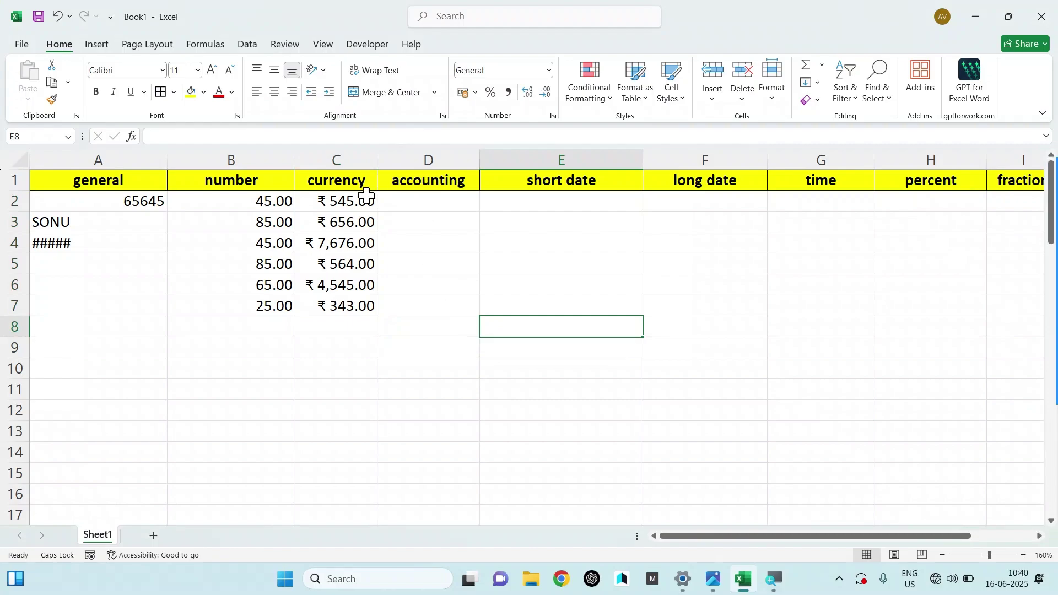
Step: Switch cells C2:C7 to the $ English (United States) accounting format
drag(338, 201, 331, 307)
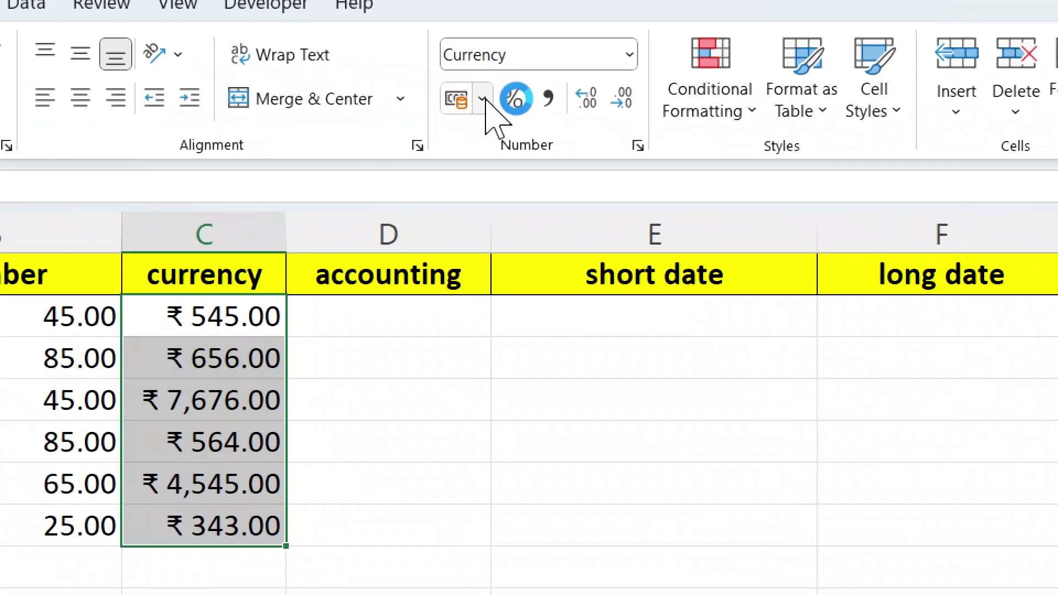
click(483, 100)
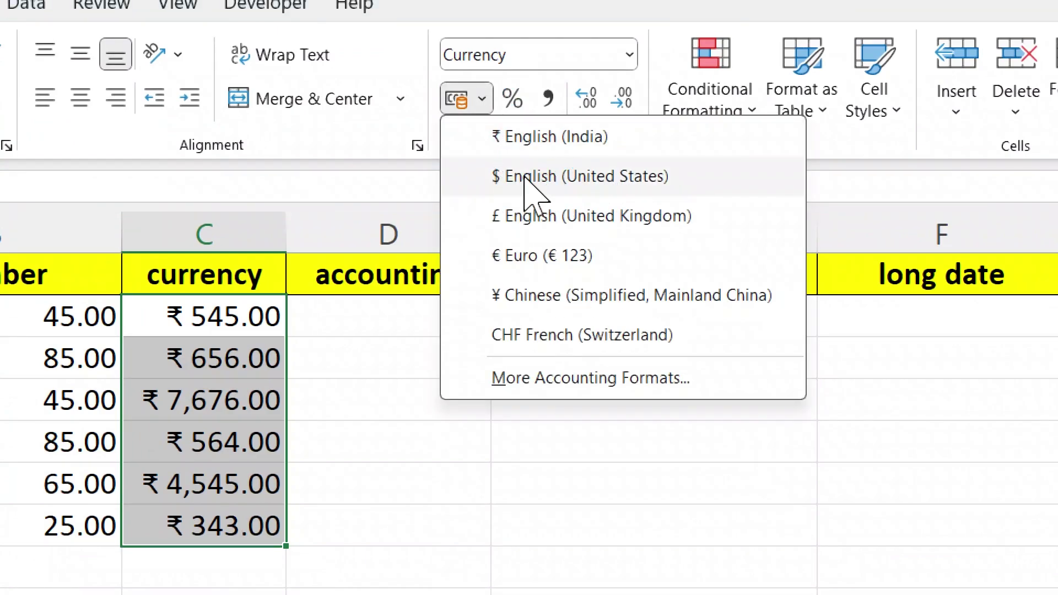
click(502, 177)
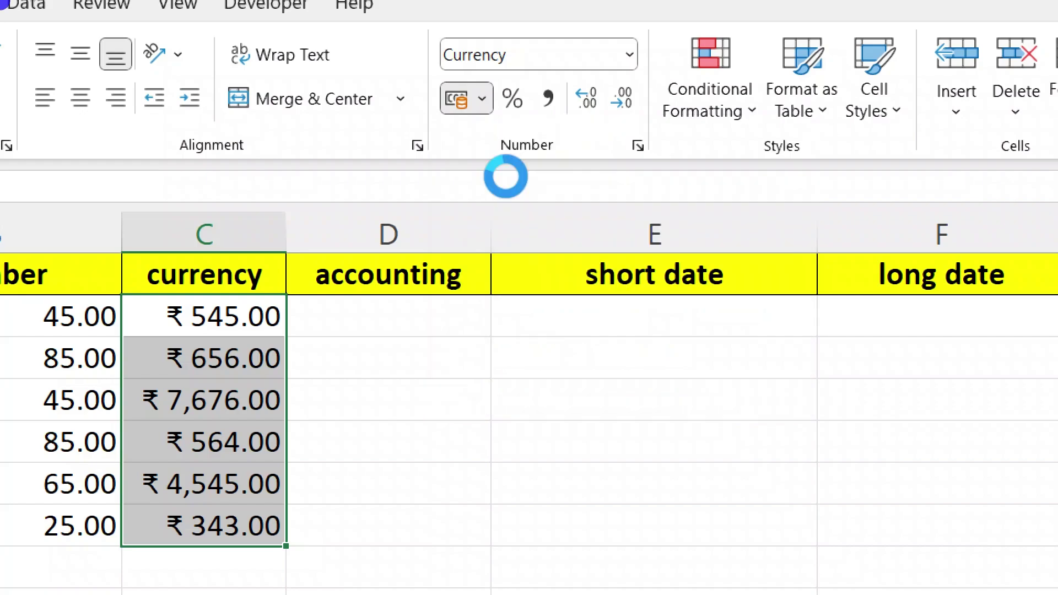
Step: Browse the currency symbols offered for the Currency category in the additional accounting formats for C2:C7, and close without applying any
click(483, 101)
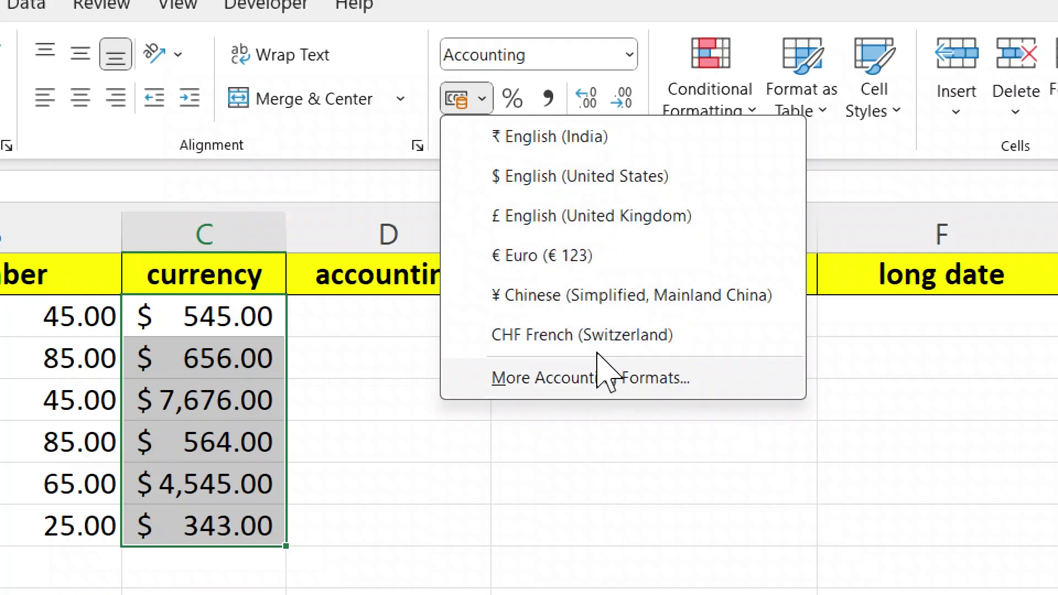
click(625, 380)
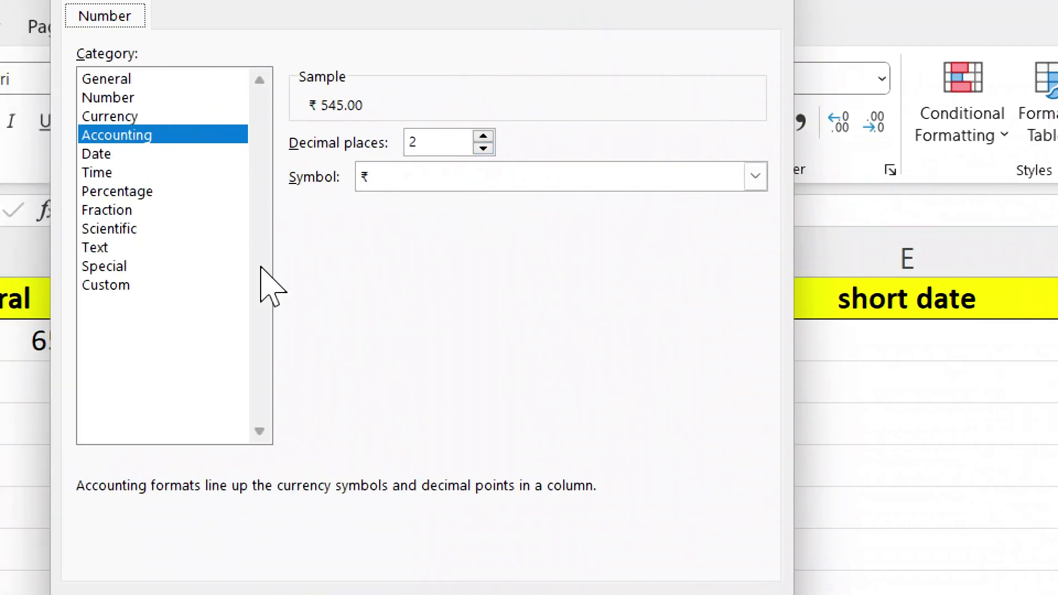
click(44, 116)
click(513, 176)
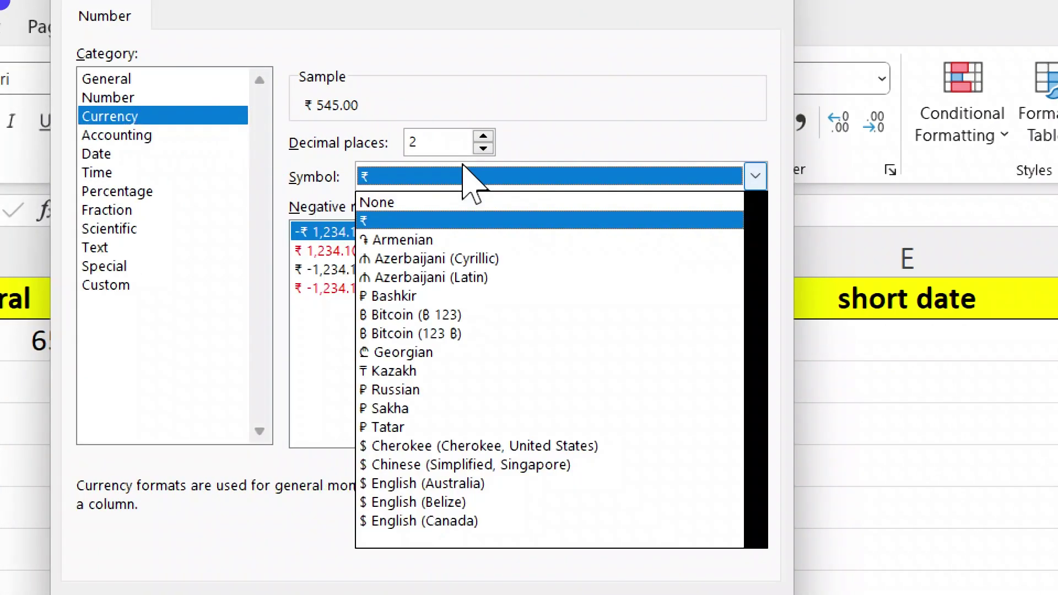
scroll(501, 354, down, 3)
scroll(496, 452, down, 8)
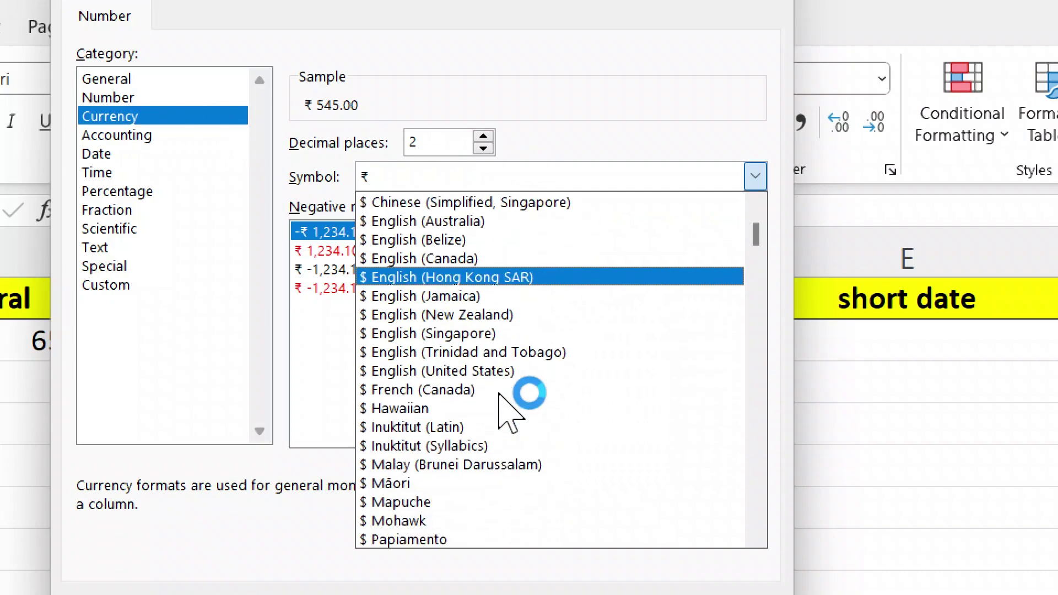
scroll(518, 510, down, 8)
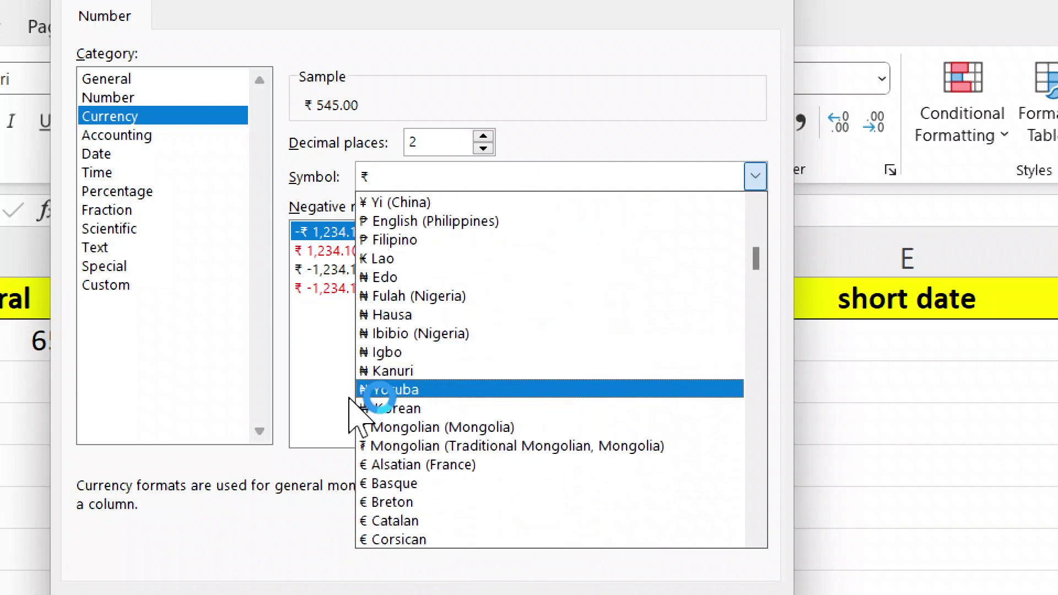
scroll(473, 485, down, 8)
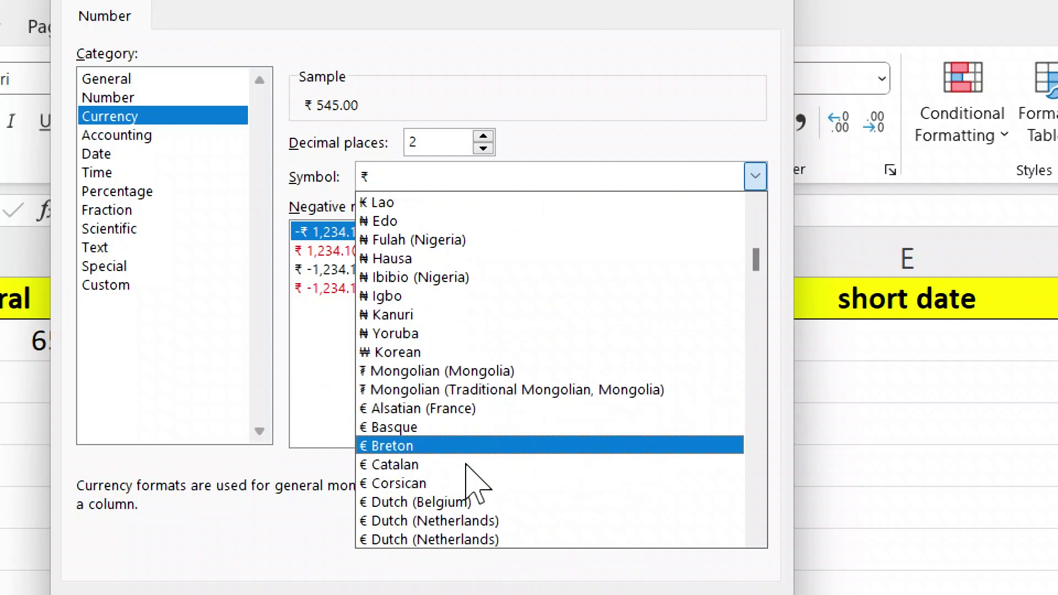
scroll(529, 389, down, 4)
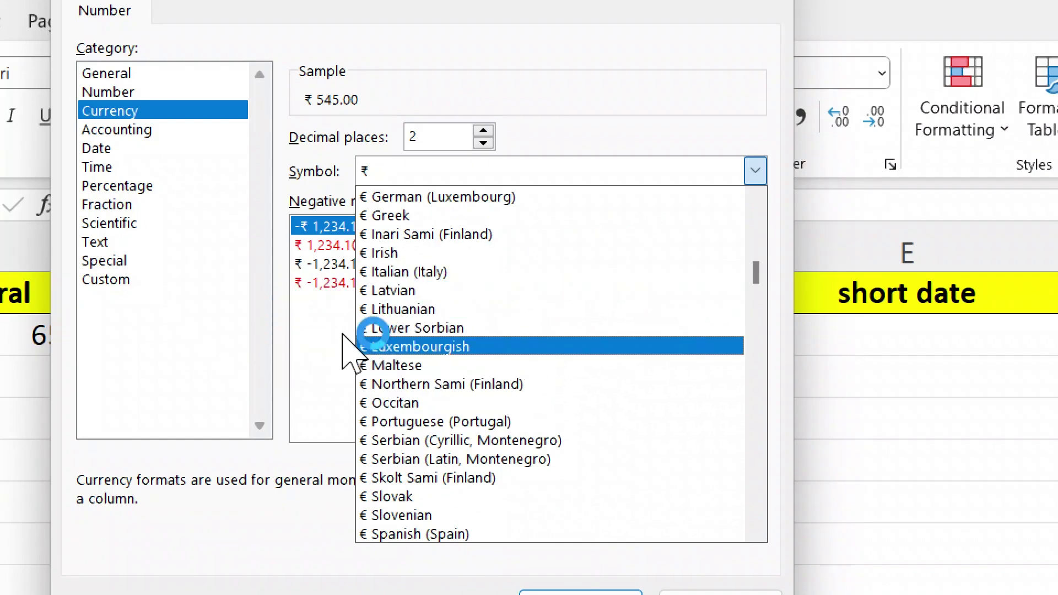
click(307, 330)
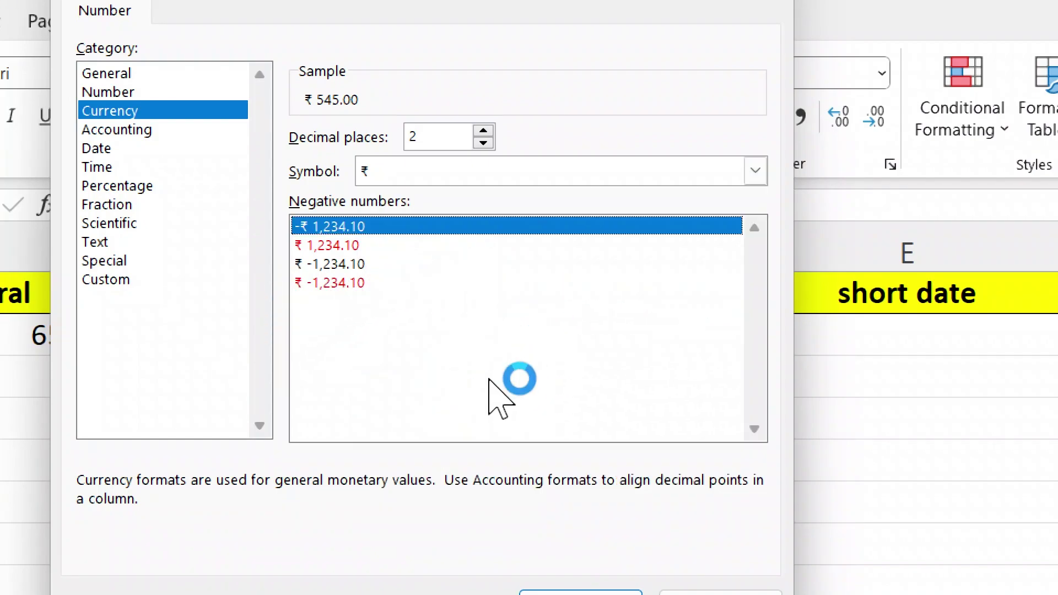
click(767, 7)
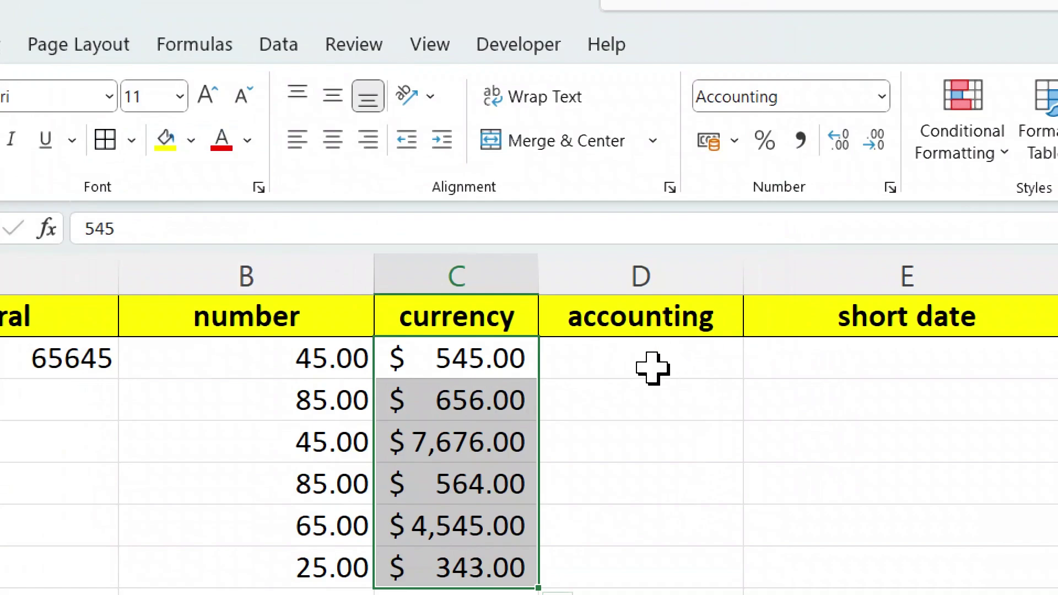
Step: Enter 78, 65, 454, 545, 454 and 545 down cells D2 to D7 of the accounting column
click(635, 352)
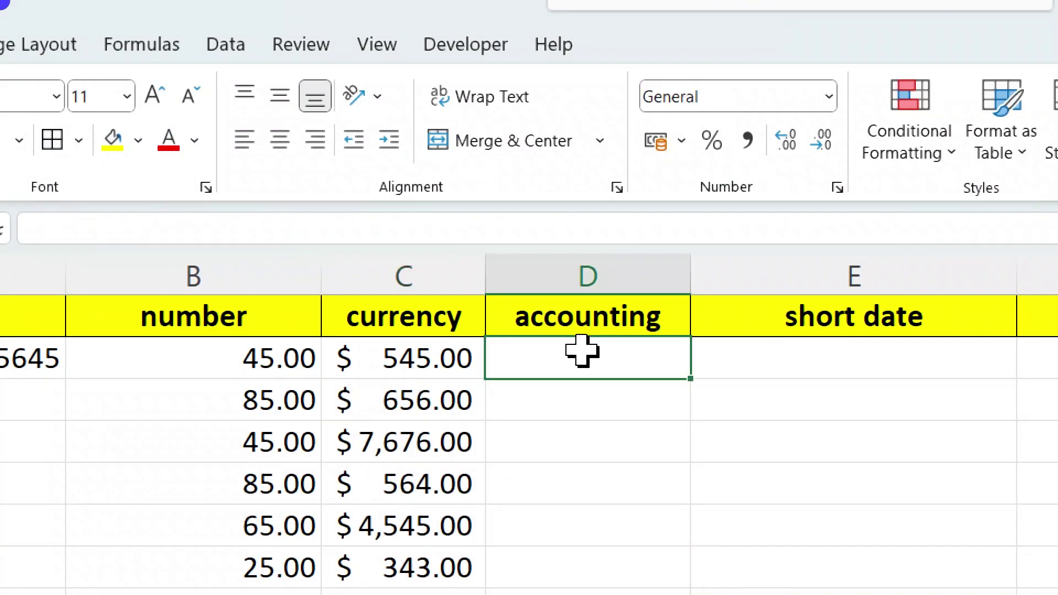
text(78)
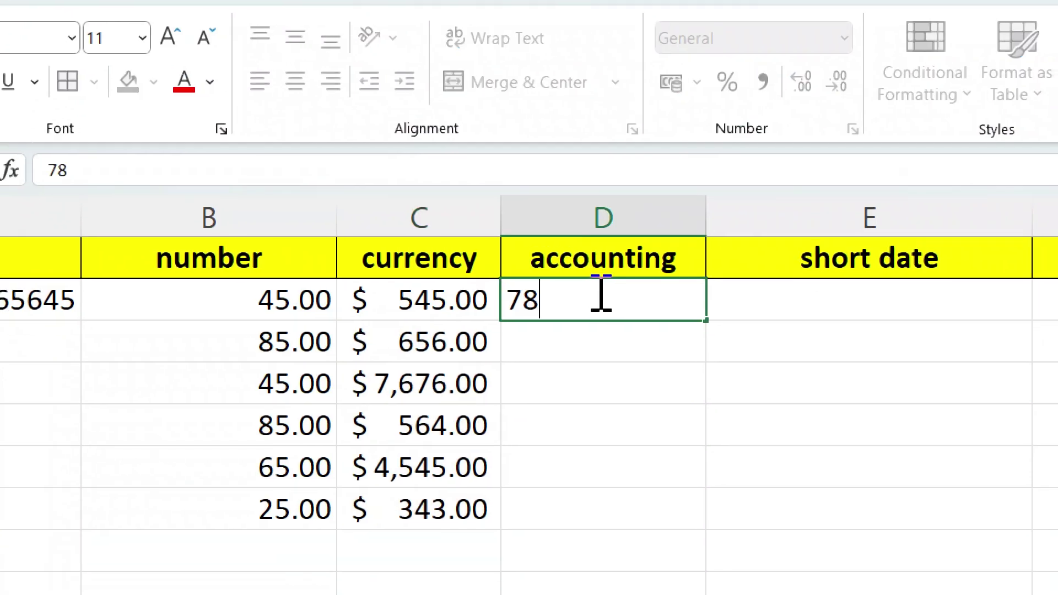
key(Return)
text(65)
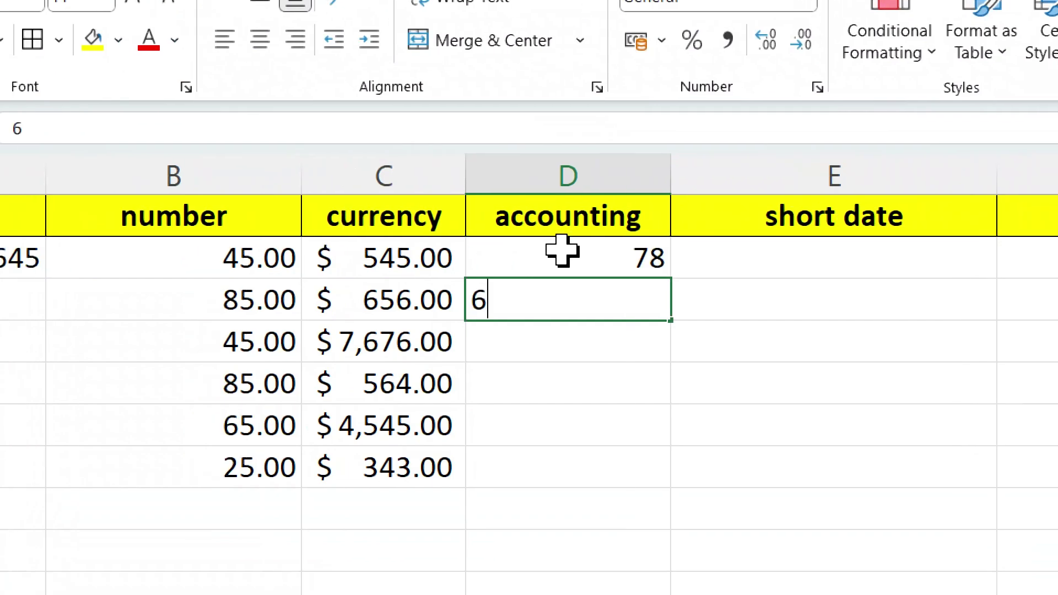
key(Return)
text(454)
key(Return)
text(545)
key(Return)
text(454)
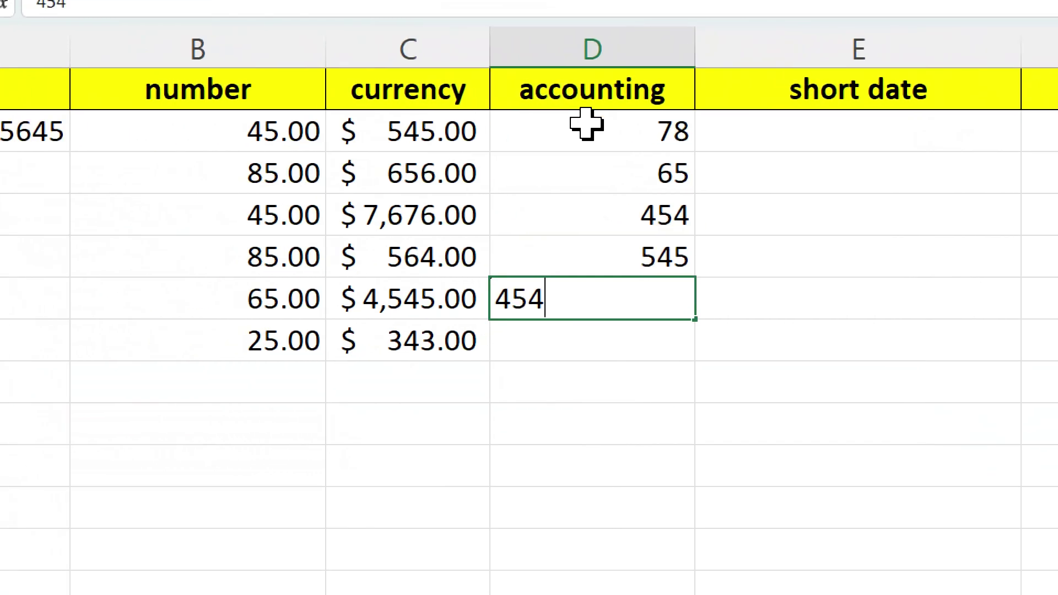
key(Return)
text(545)
key(Return)
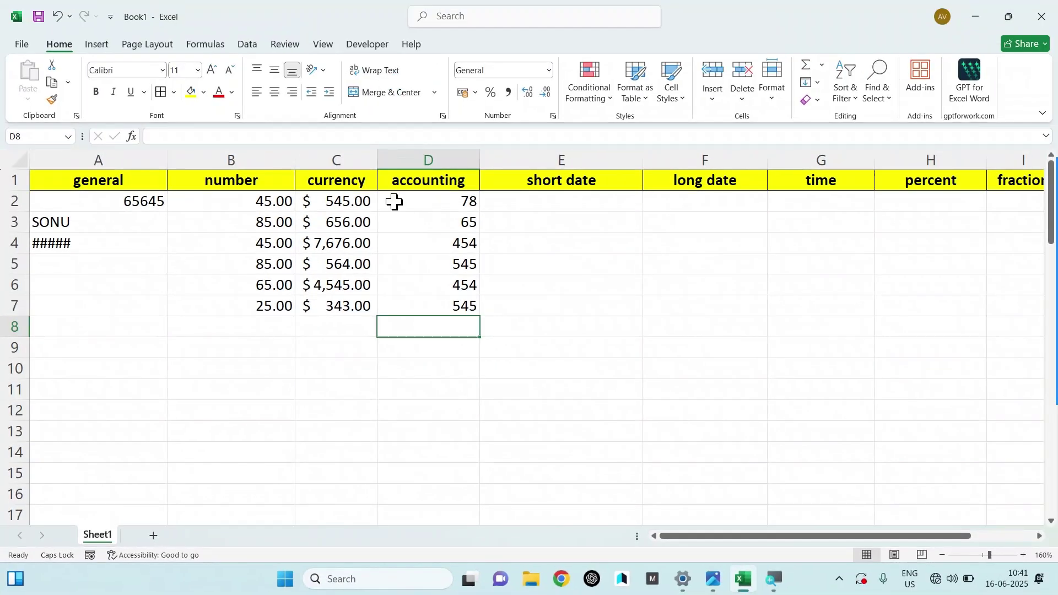
Step: Apply the Accounting format to cells D2:D7 in the accounting column
click(530, 61)
drag(429, 208, 432, 305)
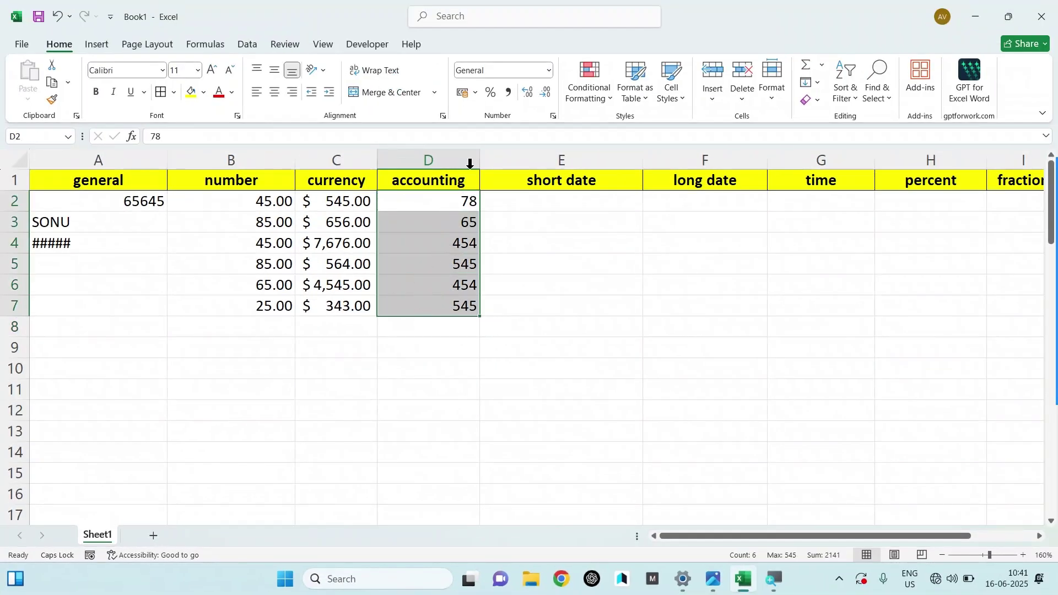
click(548, 72)
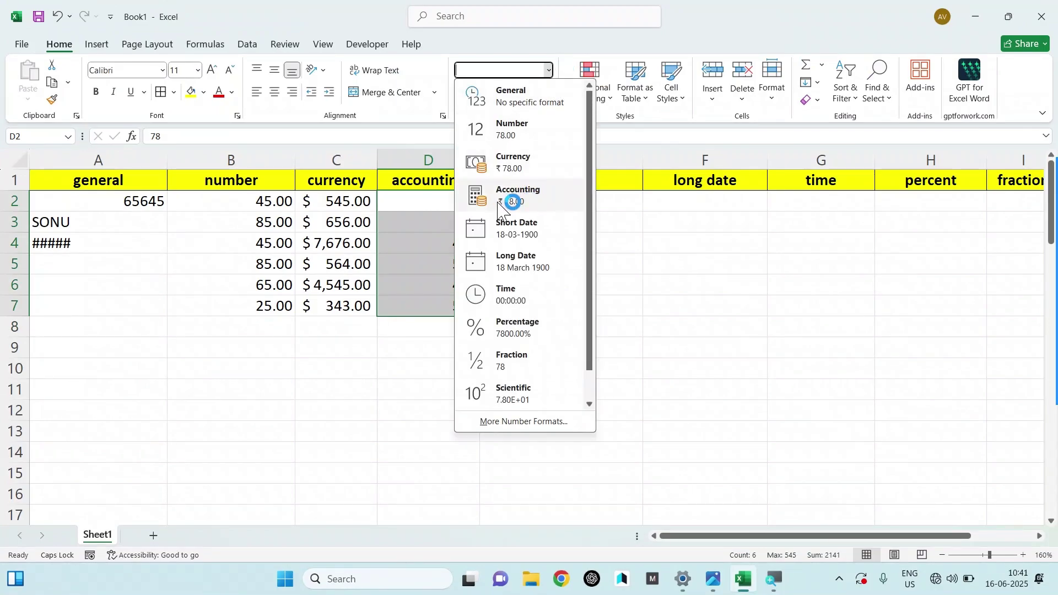
click(530, 209)
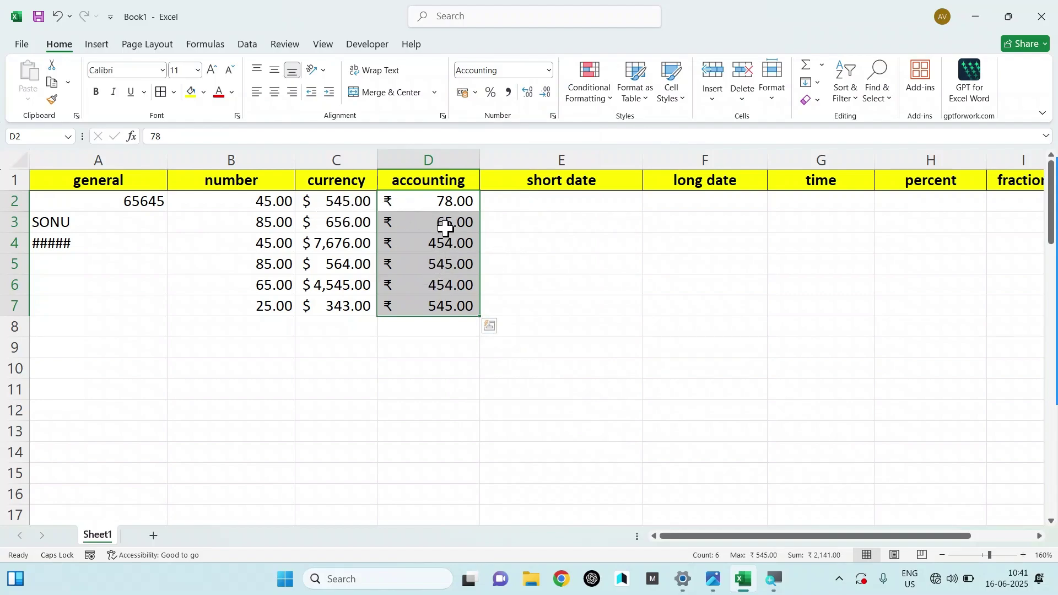
Step: Enter the date 16-06-25 in cell E2 of the short date column and fill the date series down to E7
click(540, 208)
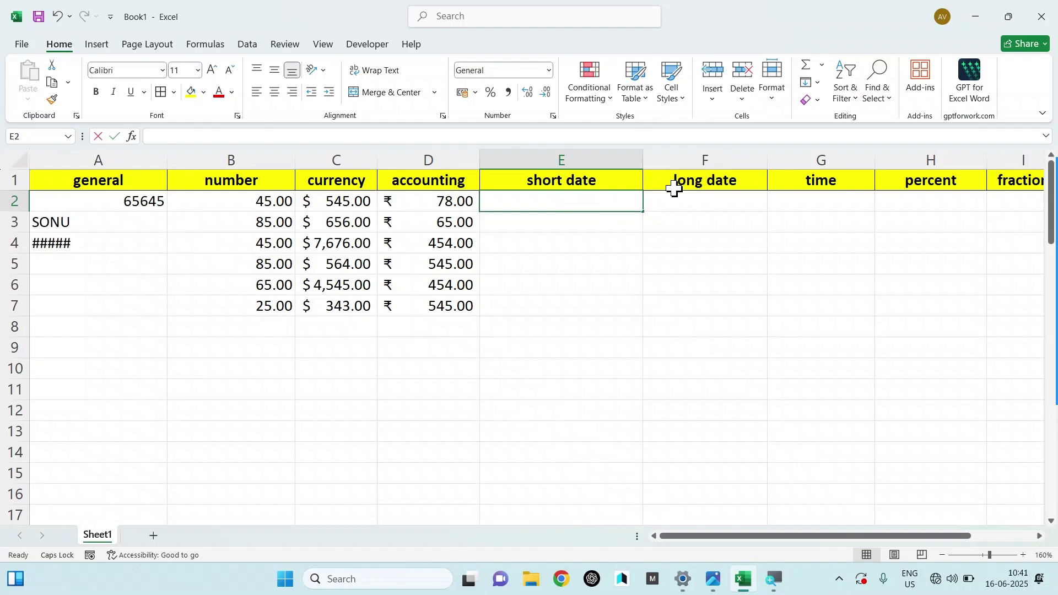
text(16-06-)
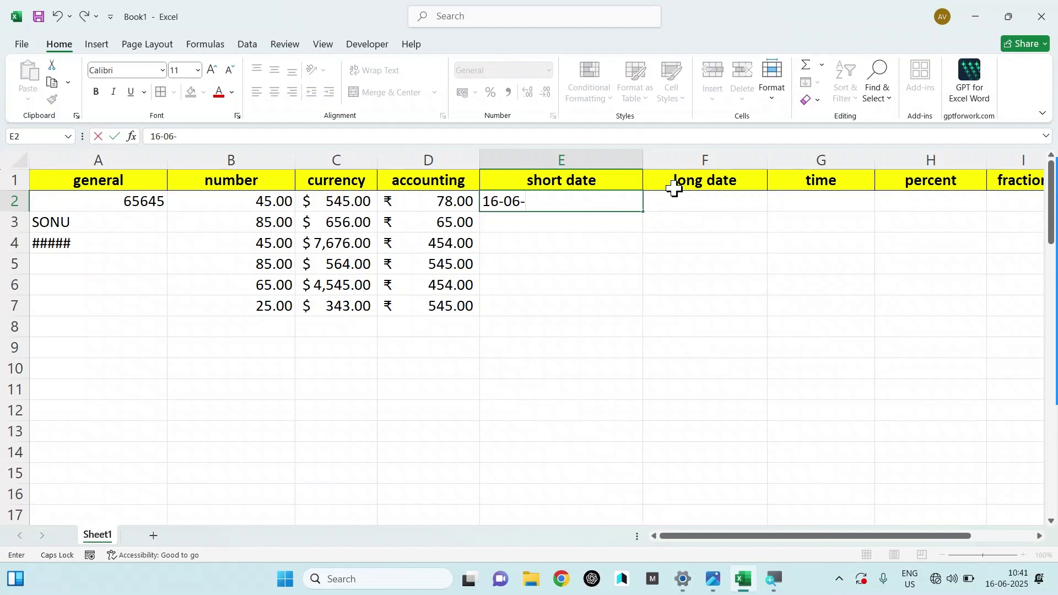
text(25)
key(Return)
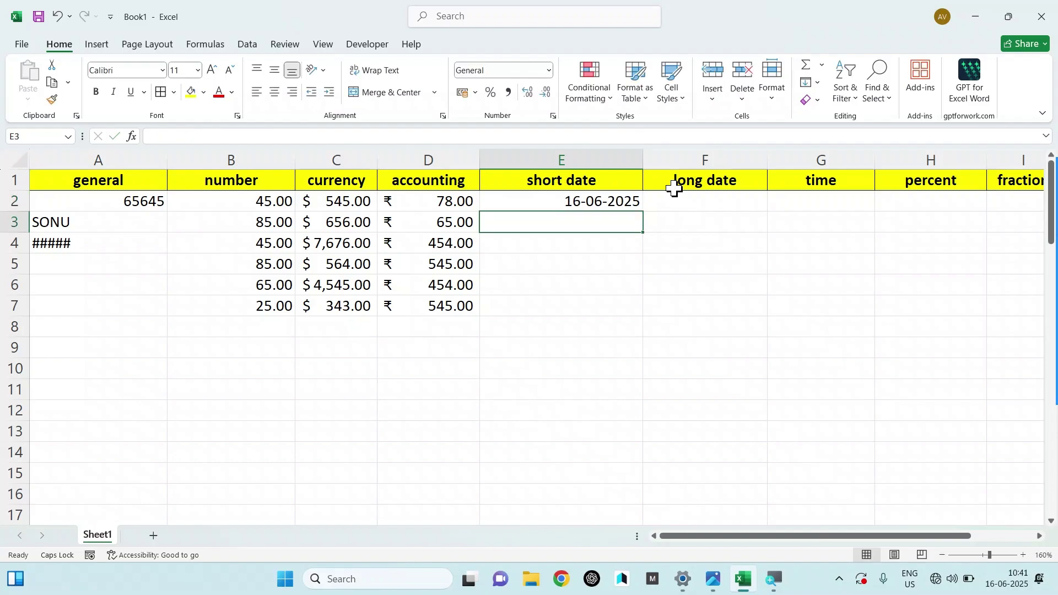
click(635, 189)
click(634, 200)
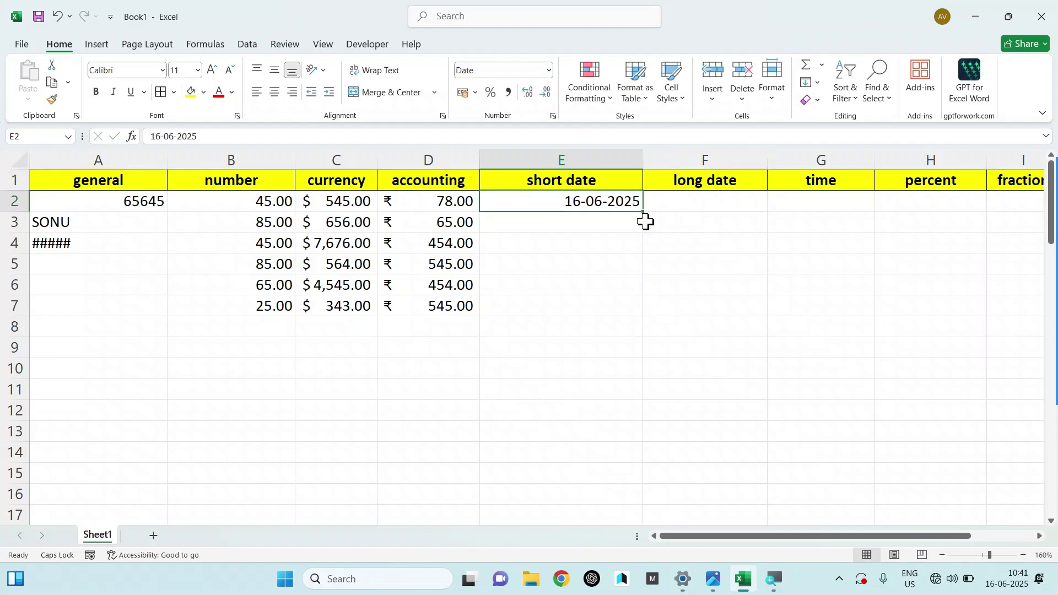
drag(646, 215, 651, 328)
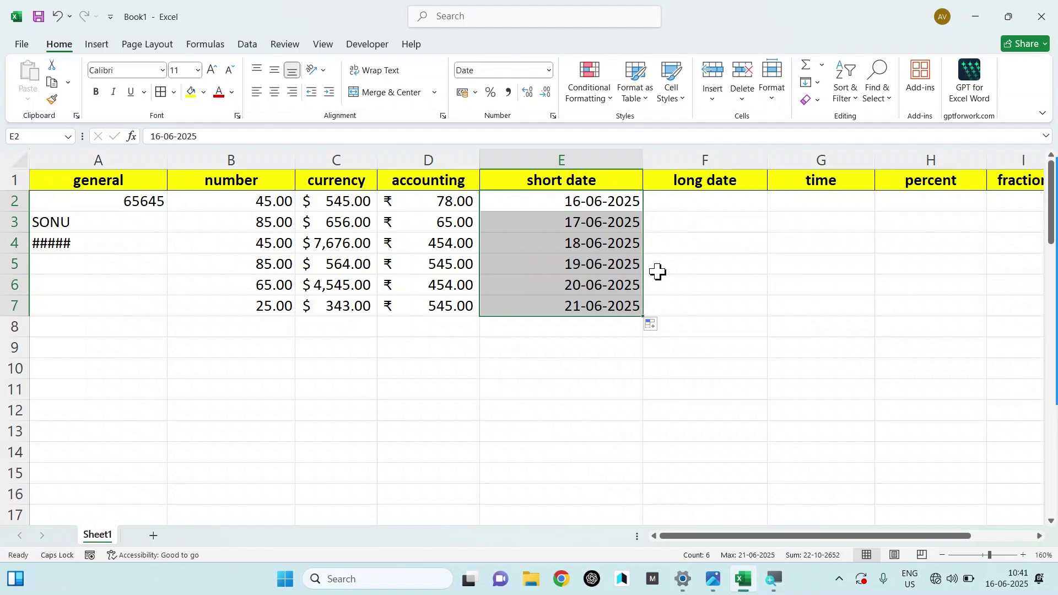
Step: Copy the dates in E2:E7 into cells F2:F7 of the long date column
click(690, 204)
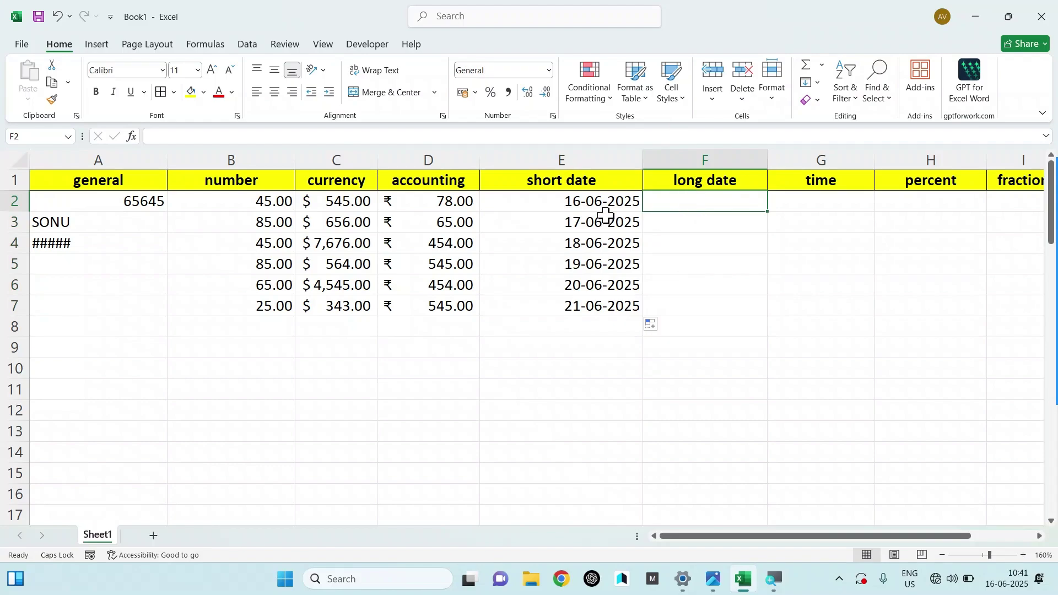
drag(606, 210, 590, 307)
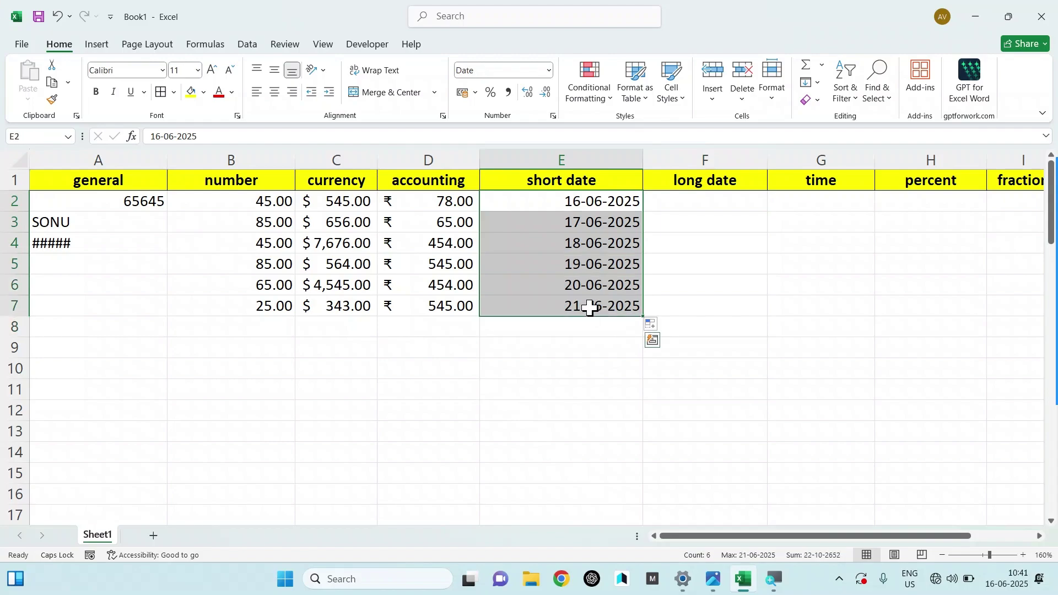
key(ctrl+c)
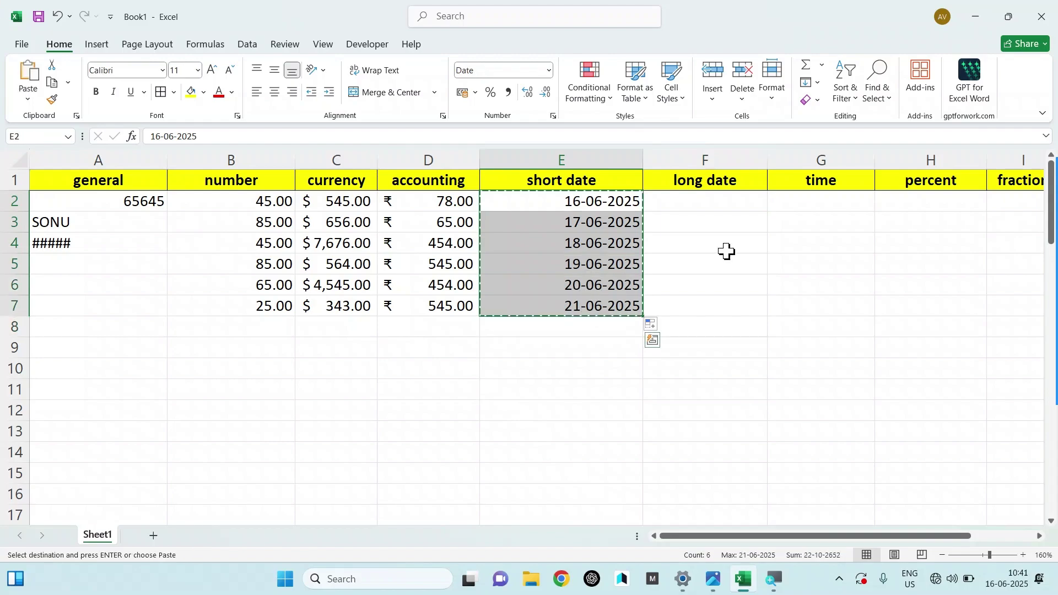
click(727, 203)
key(ctrl+v)
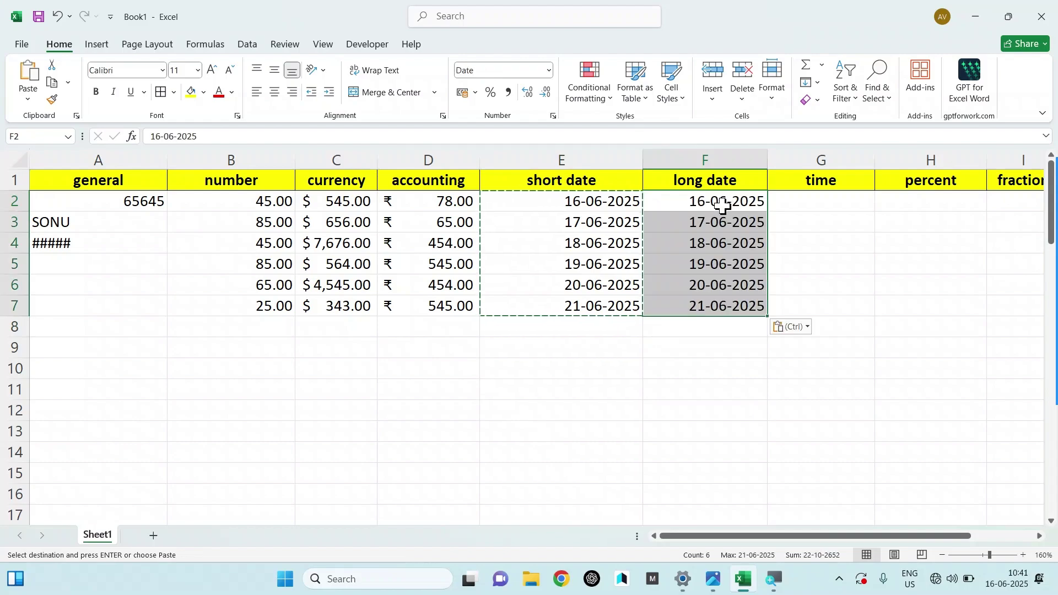
Step: Apply the Short Date format to cells E2:E8 in the short date column
drag(596, 199, 584, 326)
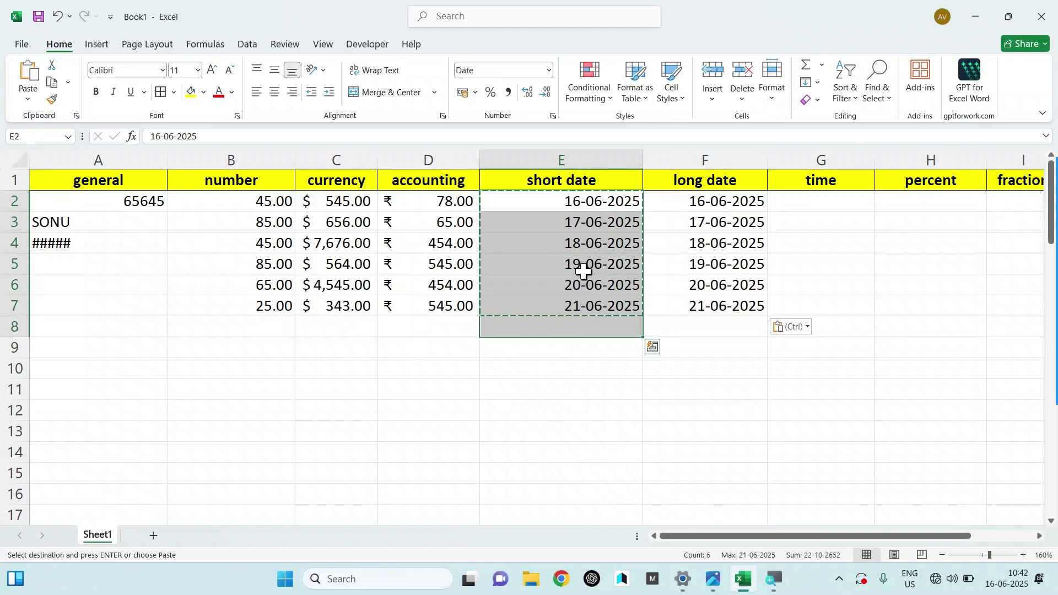
click(549, 70)
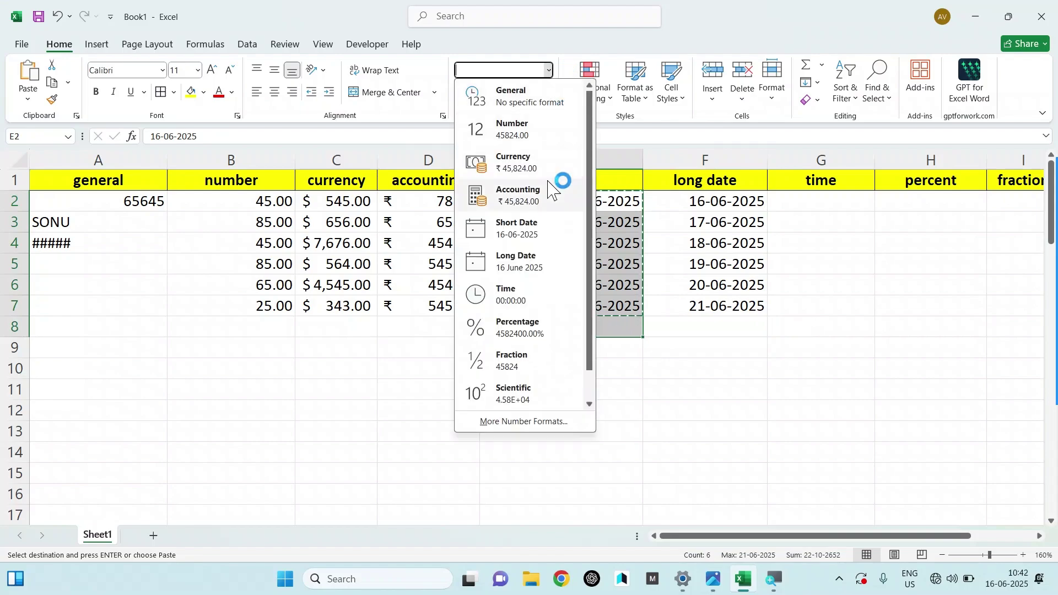
click(503, 236)
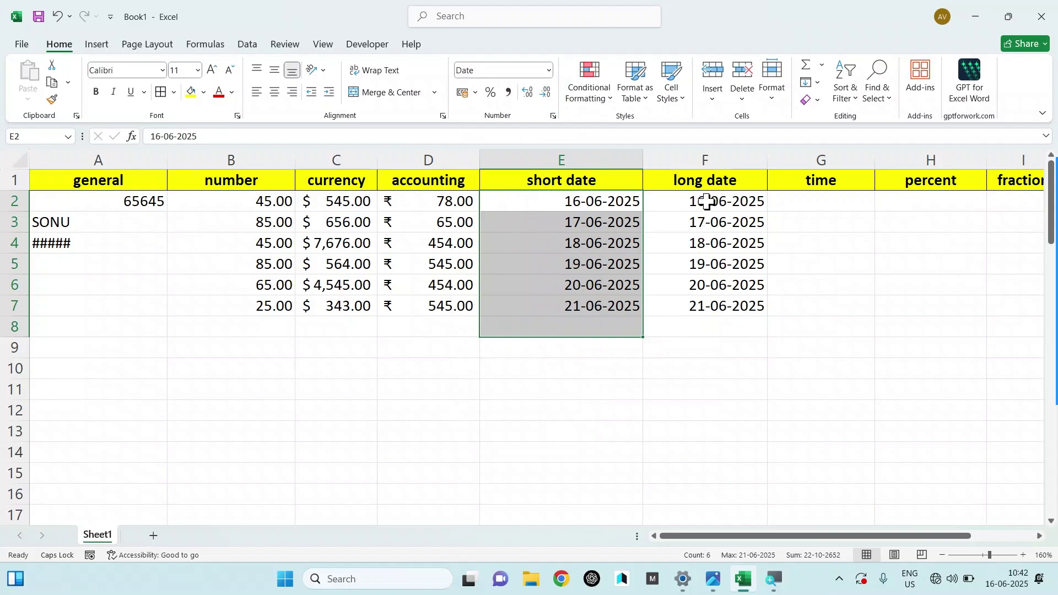
Step: Apply the Long Date format to cells F2:F7 in the long date column and switch them back to Short Date
drag(708, 203, 706, 304)
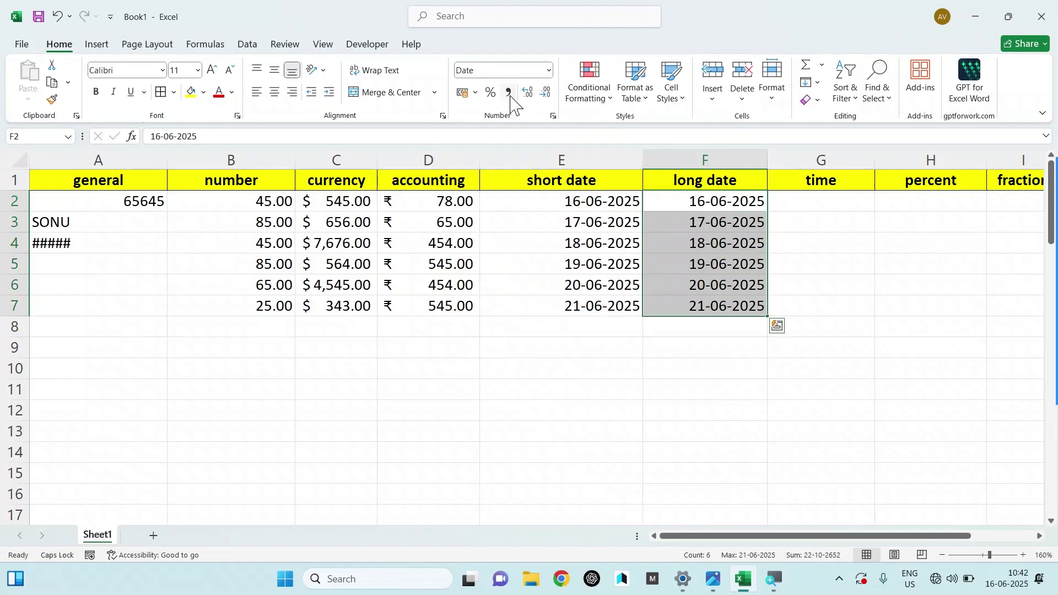
click(549, 71)
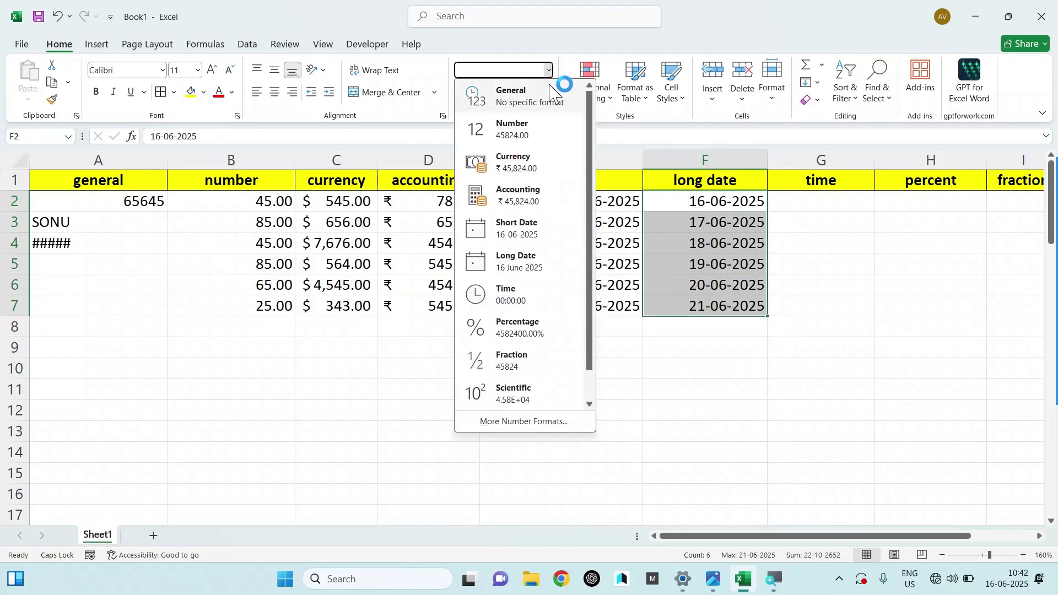
click(533, 270)
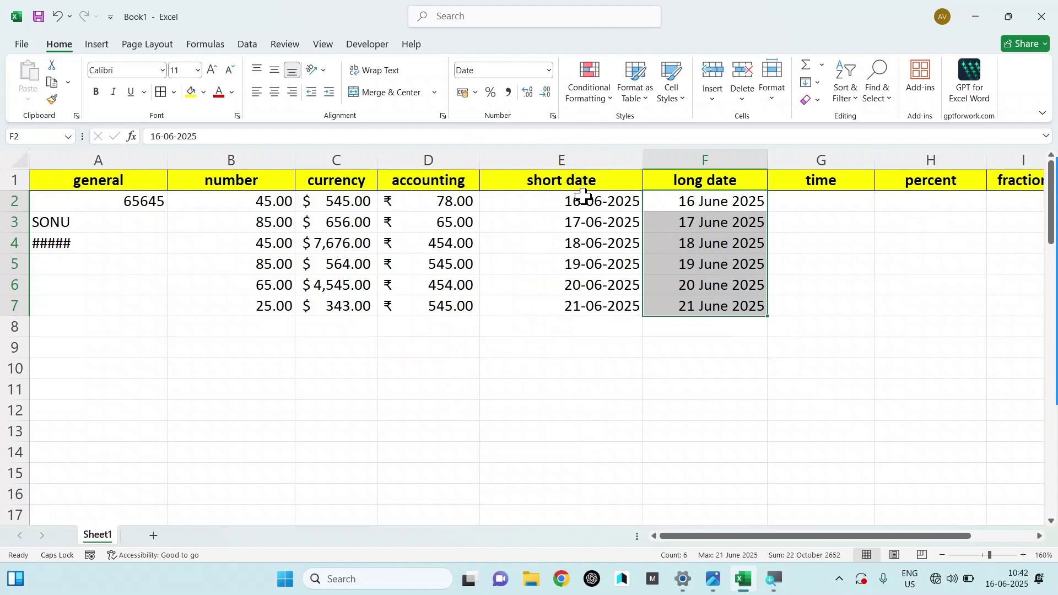
click(550, 70)
click(530, 228)
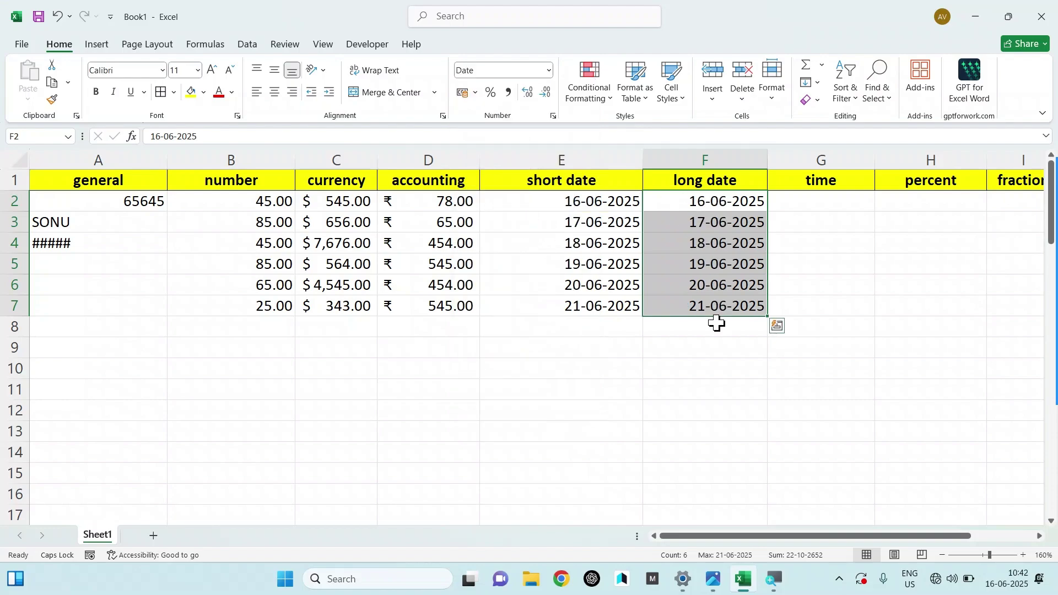
Step: Apply the Long Date format to cells E2:E7 in the short date column and switch them back to Short Date
drag(590, 201, 585, 306)
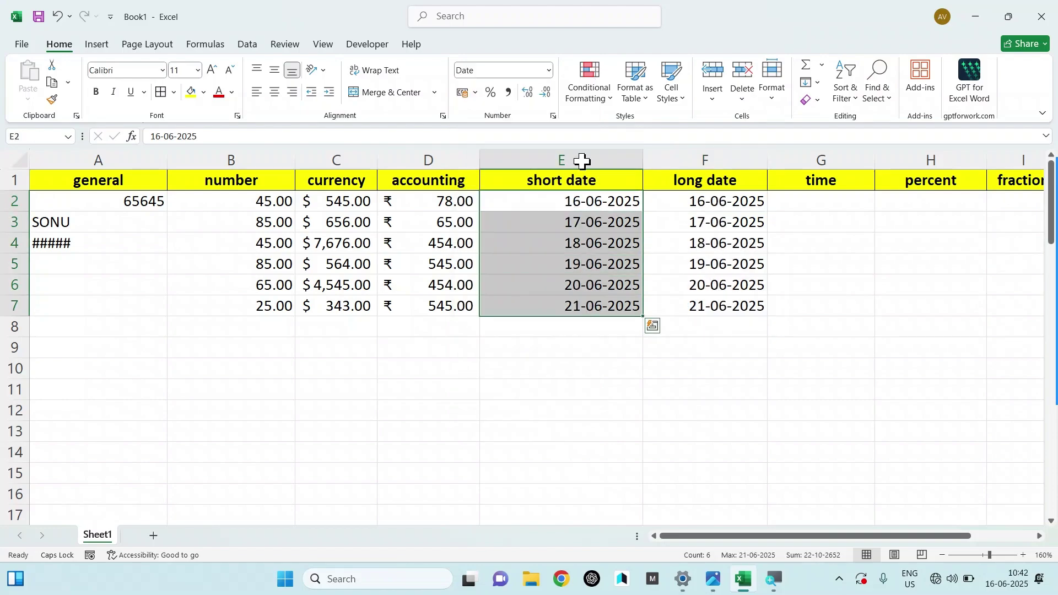
click(549, 70)
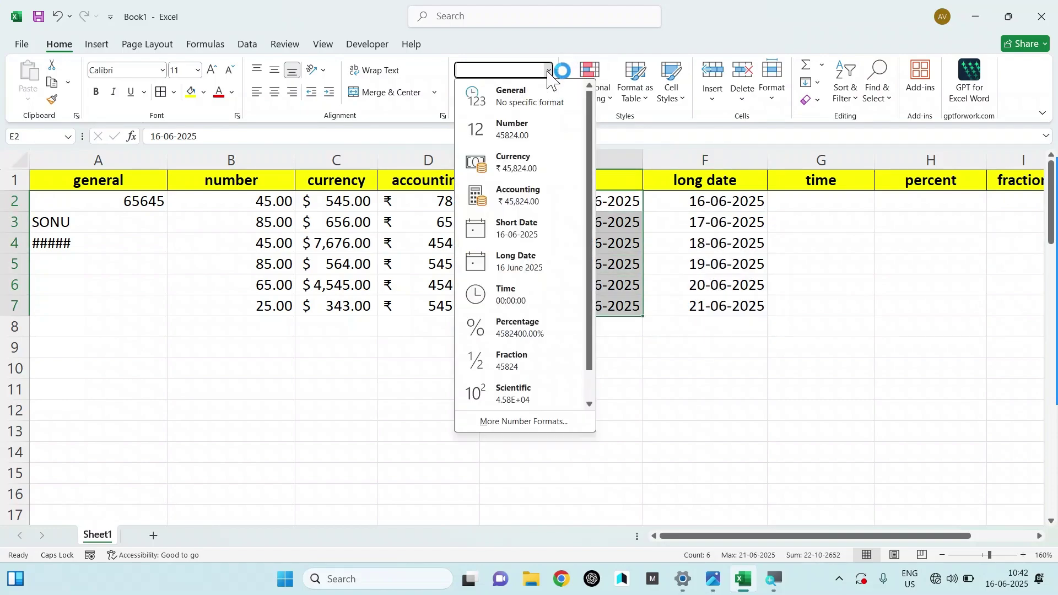
click(527, 263)
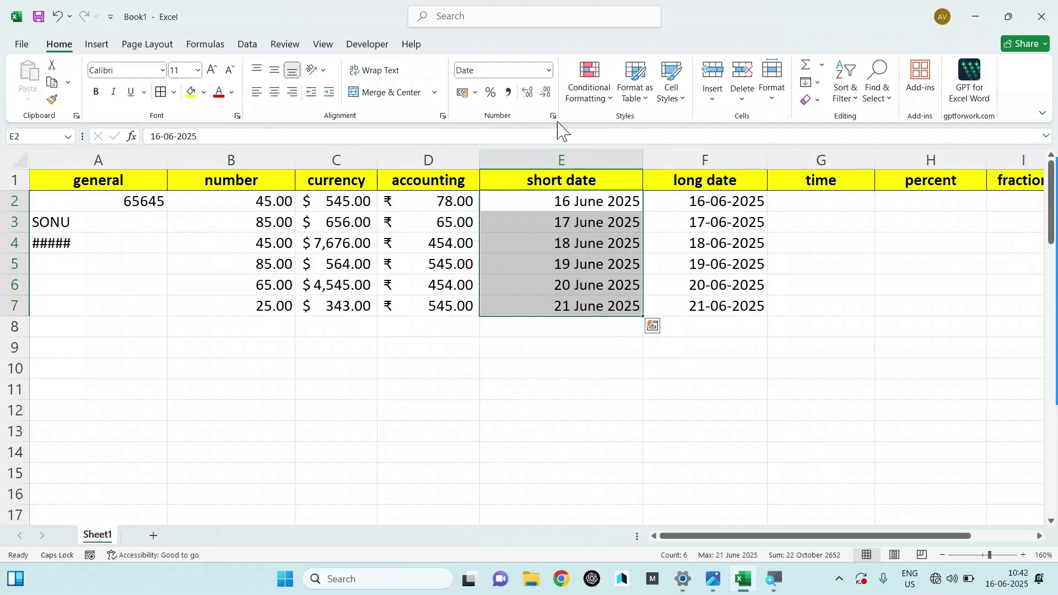
click(550, 70)
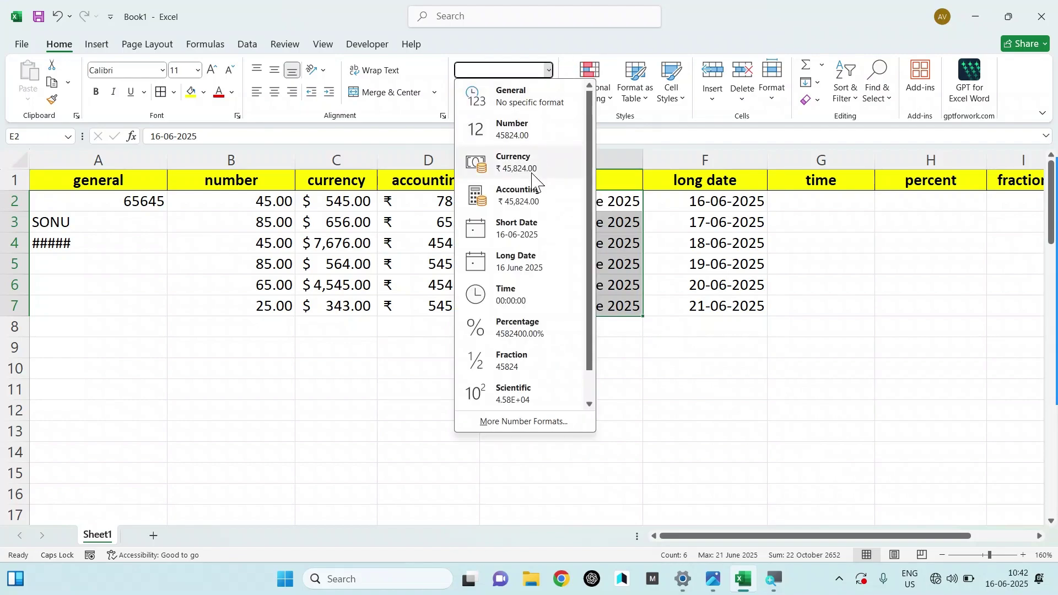
click(522, 227)
Step: Apply the Long Date format to cells F2:F8 in the long date column
drag(712, 201, 703, 325)
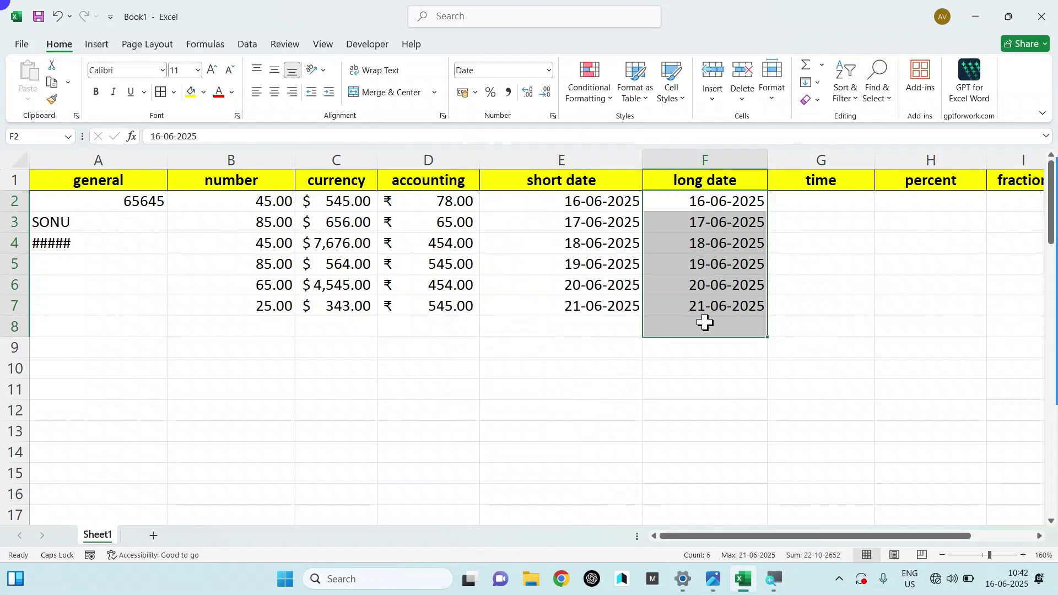
click(549, 72)
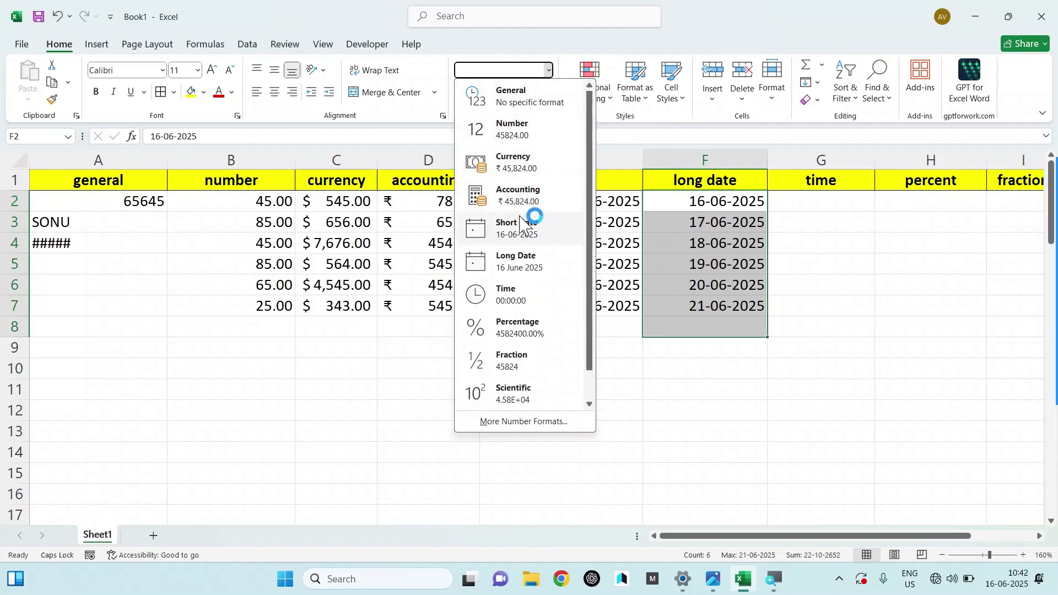
click(514, 265)
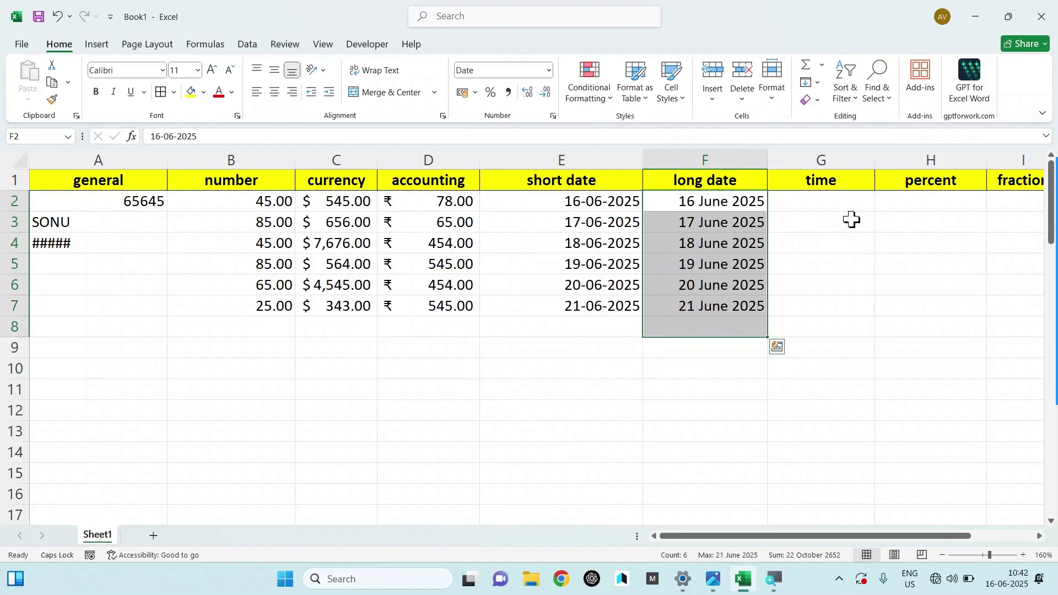
Step: Enter the time 12:30 in cell G2 of the time column and fill the hourly series down to G7
click(833, 203)
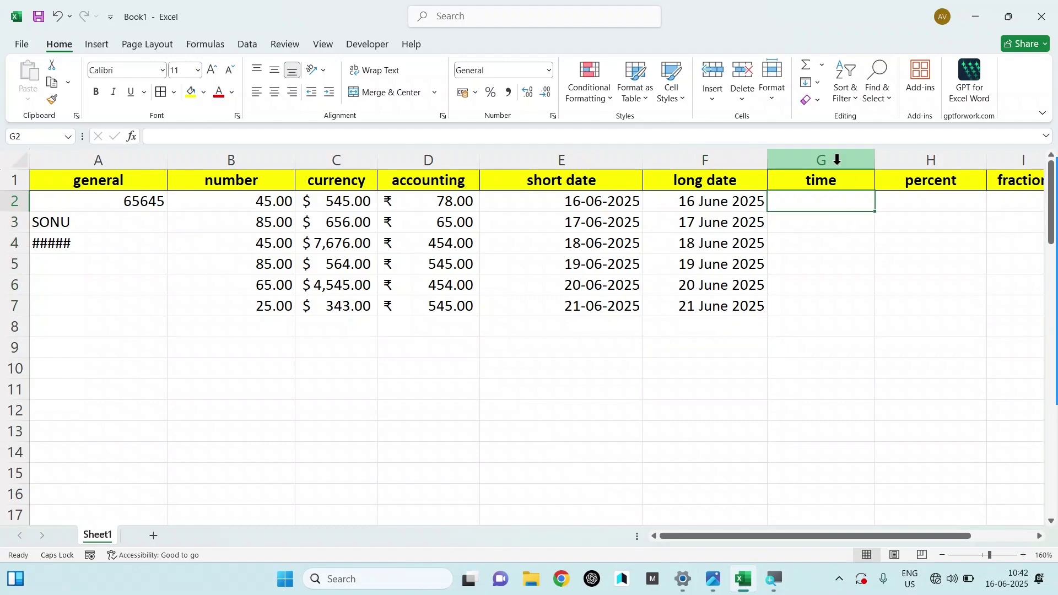
text(12:30)
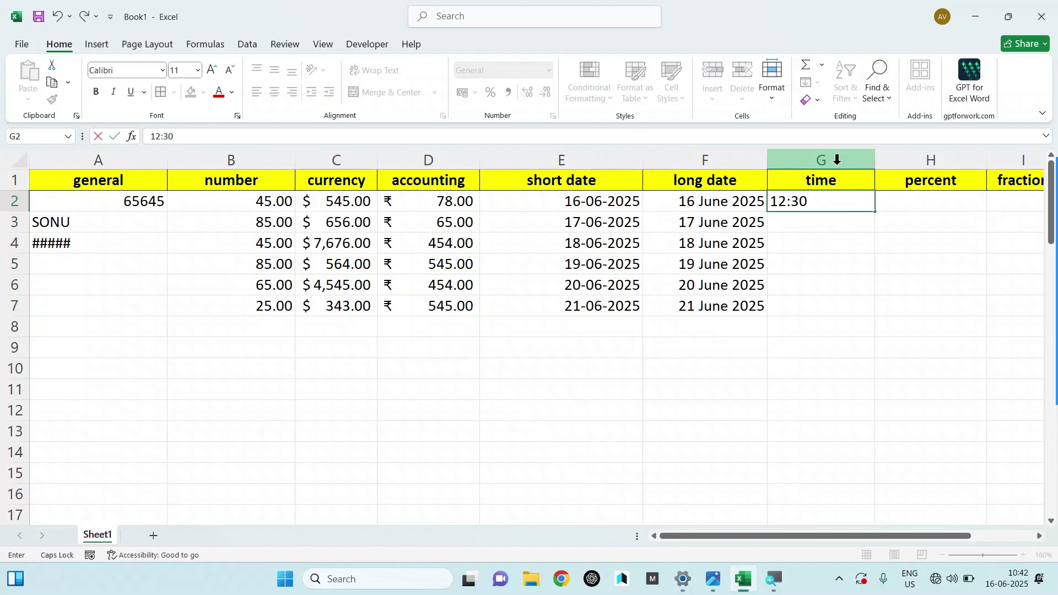
key(Return)
click(847, 201)
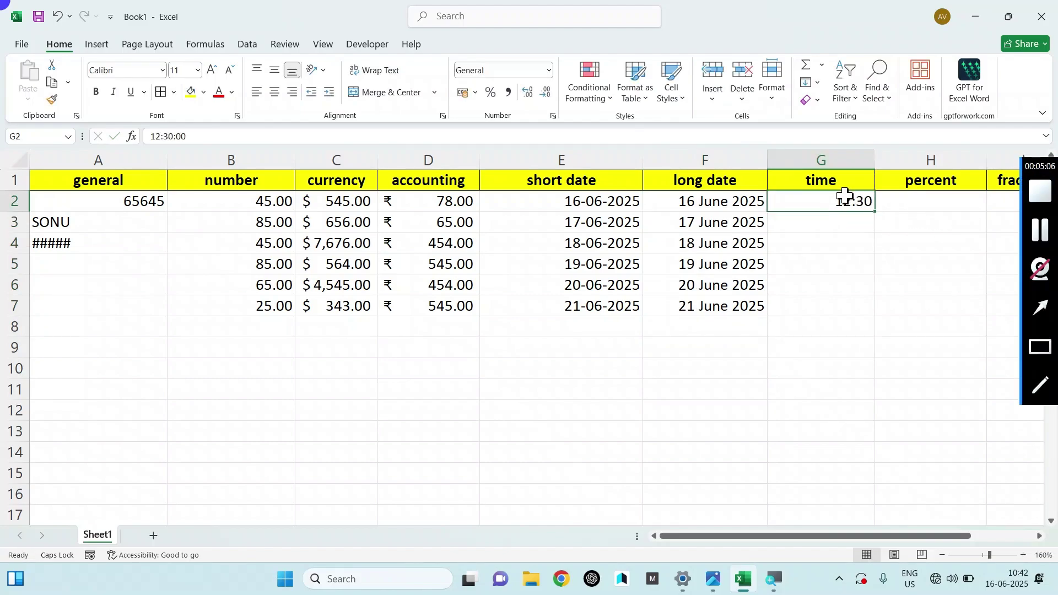
drag(874, 214, 868, 313)
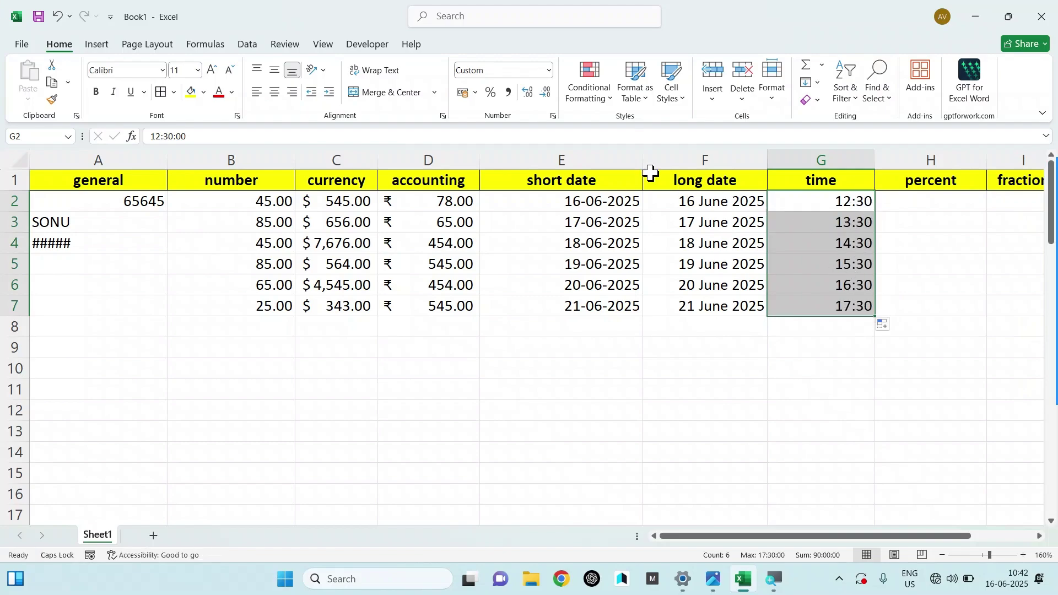
Step: Apply the Time format to cells G2:G7 and change the time in G2 to 12:30:43
click(549, 70)
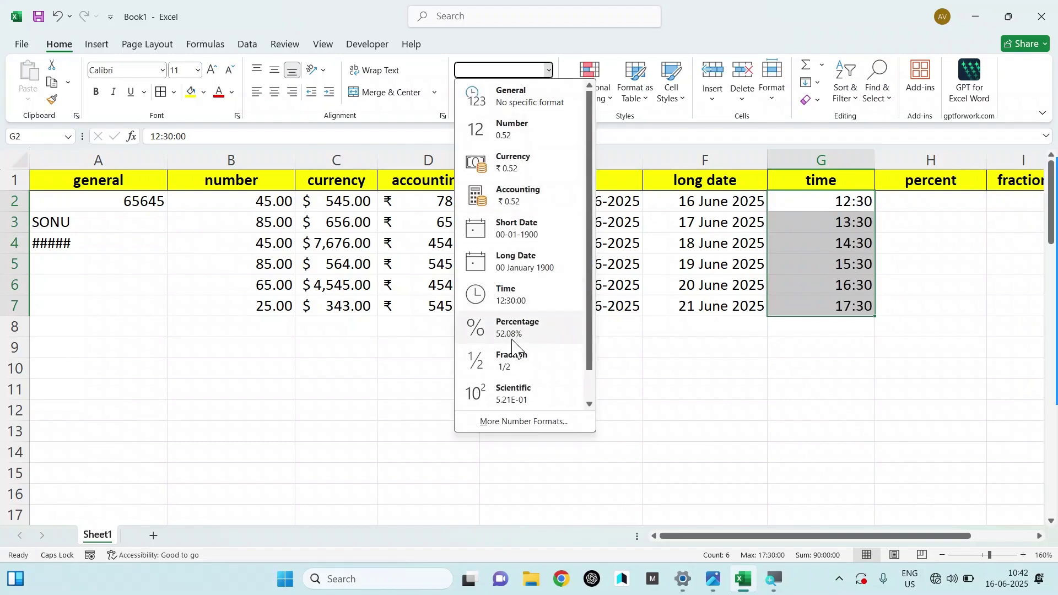
click(523, 295)
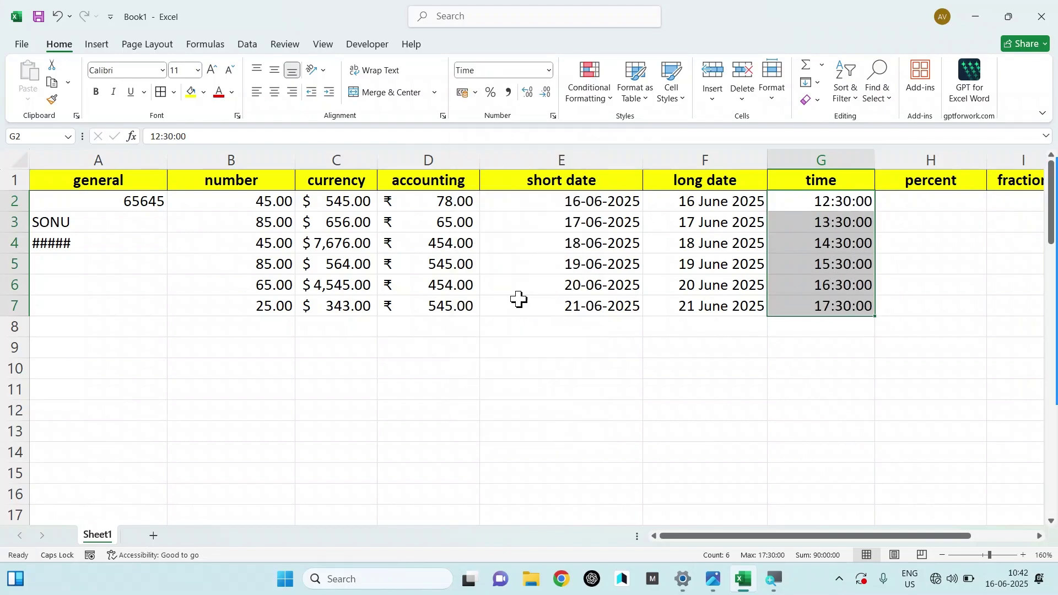
click(869, 201)
double_click(871, 201)
key(BackSpace)
key(BackSpace)
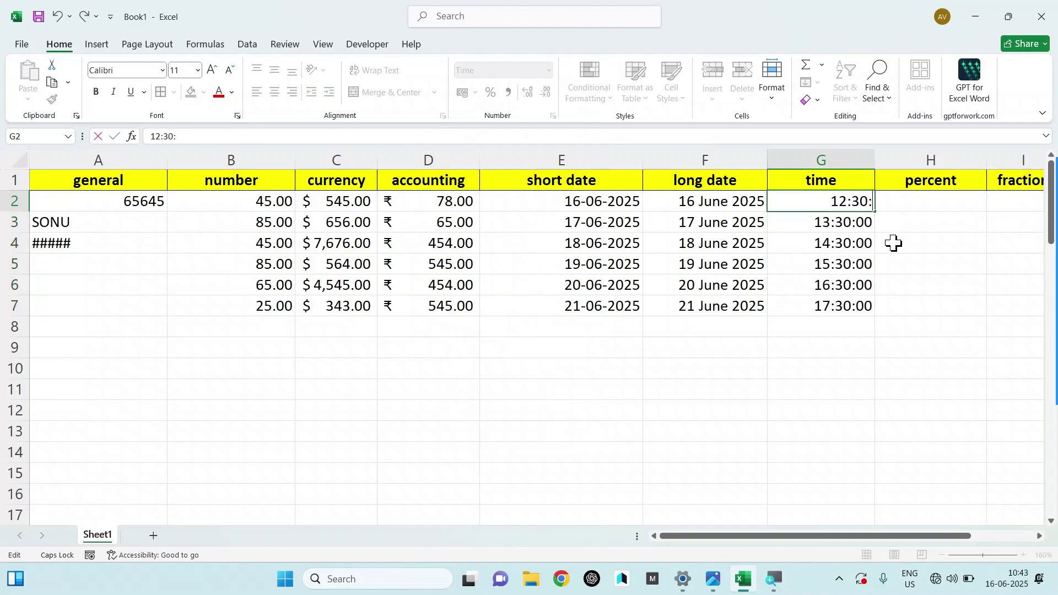
text(43)
key(Return)
click(869, 201)
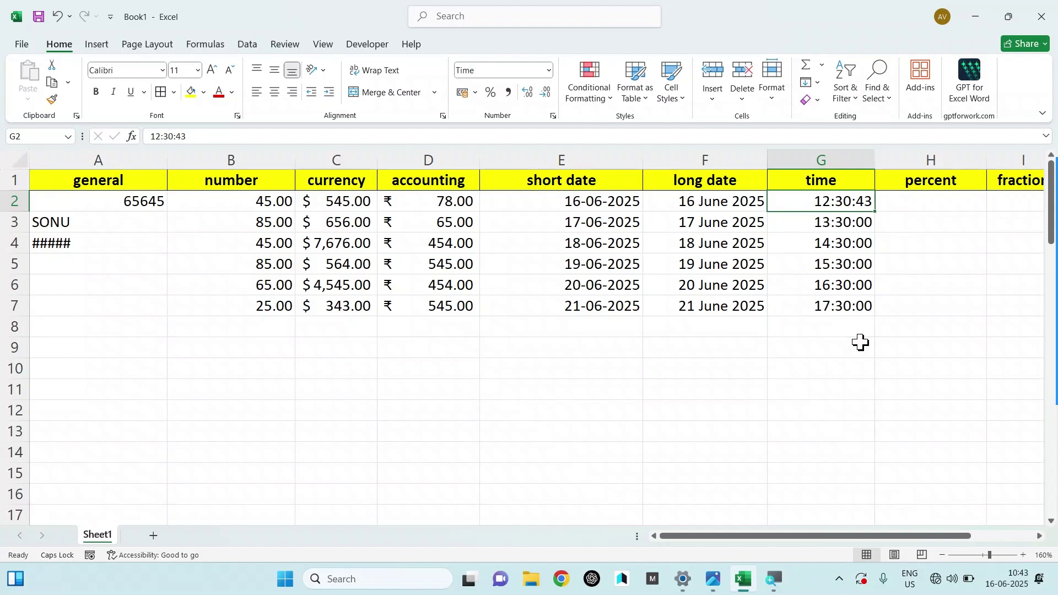
Step: Apply the Percentage format to the empty cells H2:H7 in the percent column
click(931, 199)
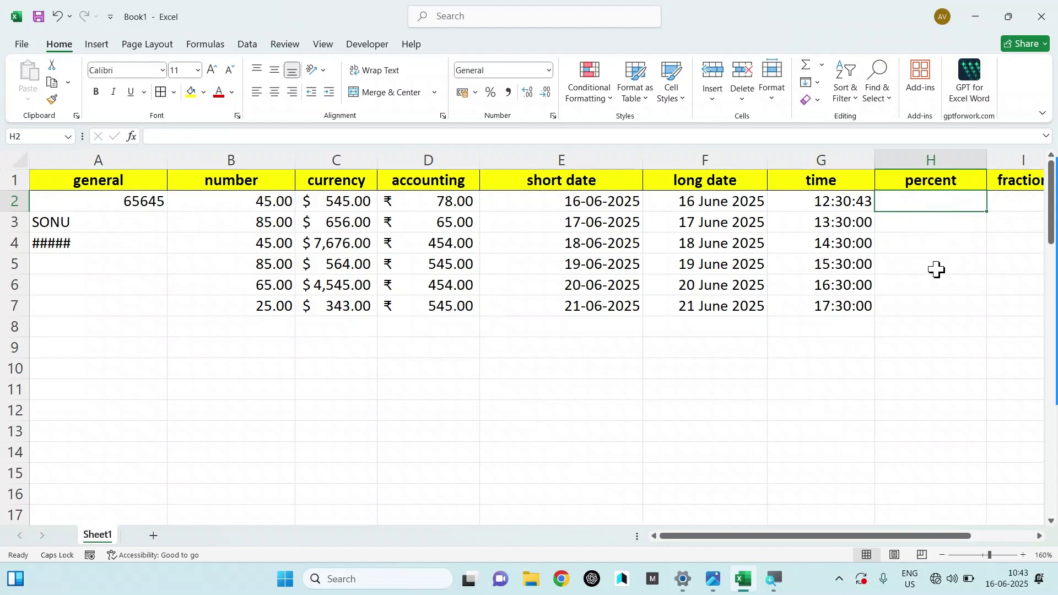
drag(914, 206, 905, 302)
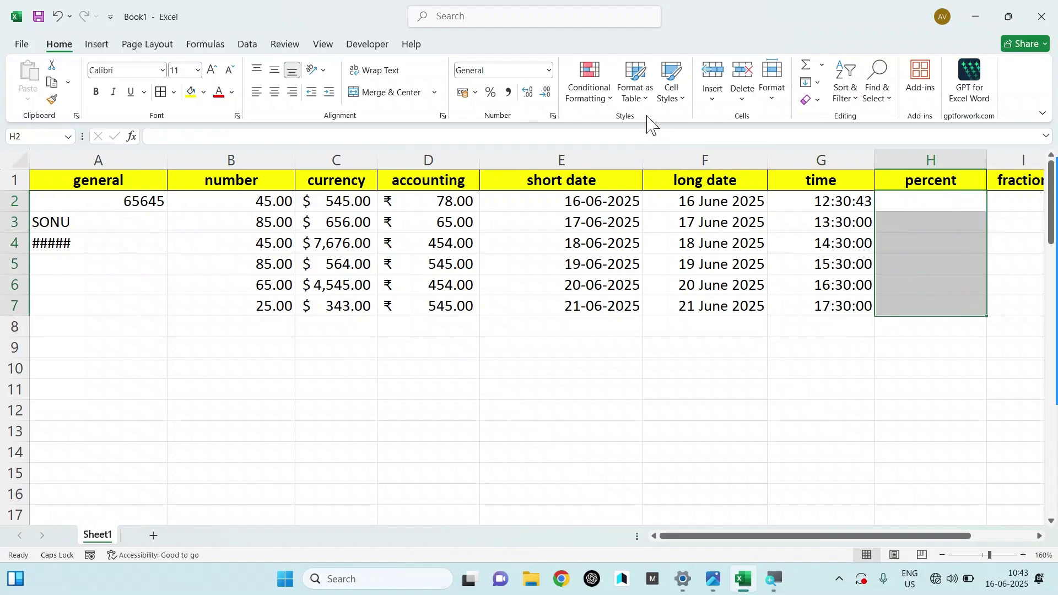
click(549, 71)
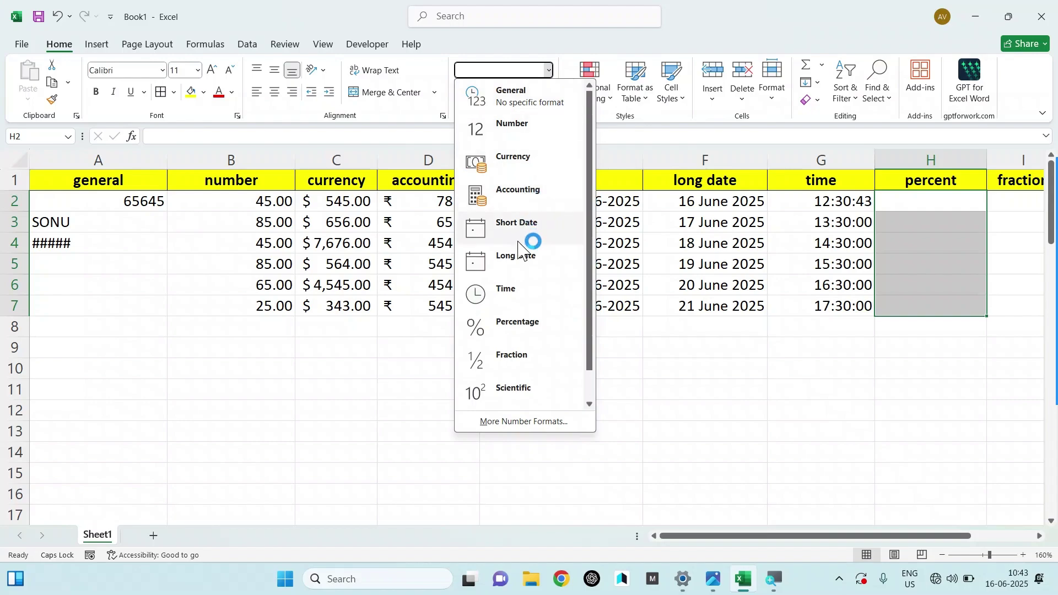
click(507, 330)
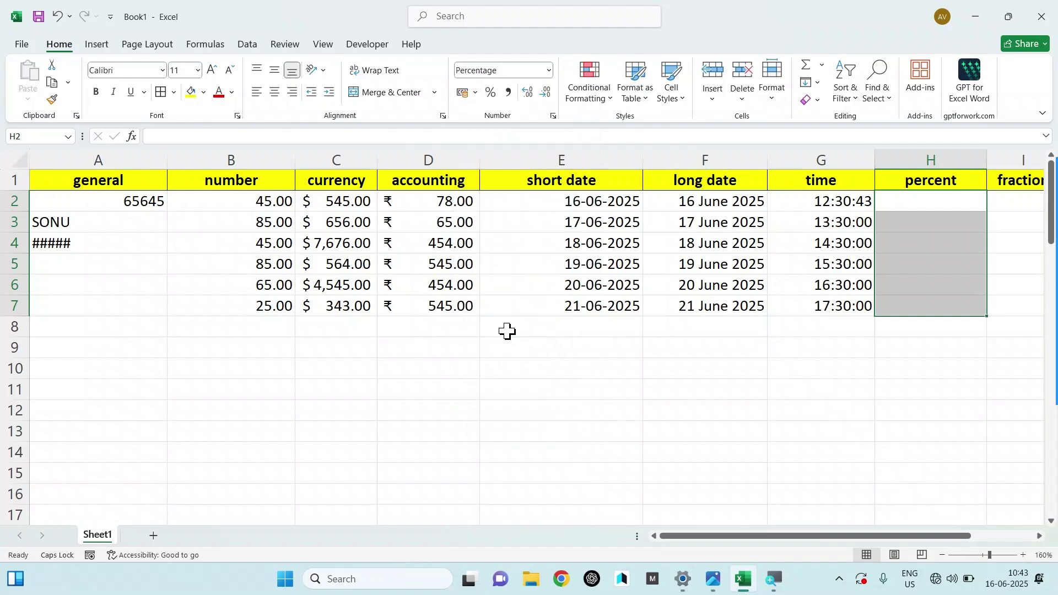
Step: Fill cells H2:H7 of the percent column with 54%, 34%, 565%, 54%, 76% and 45%
text(54%)
key(Return)
text(34%)
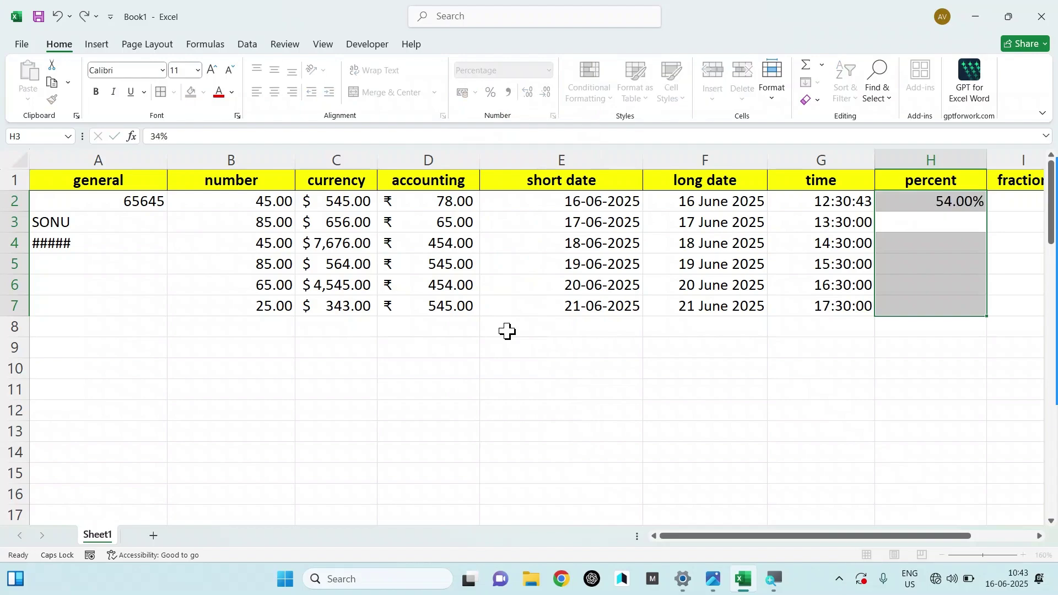
key(Return)
text(565%)
key(Return)
text(54%)
key(Return)
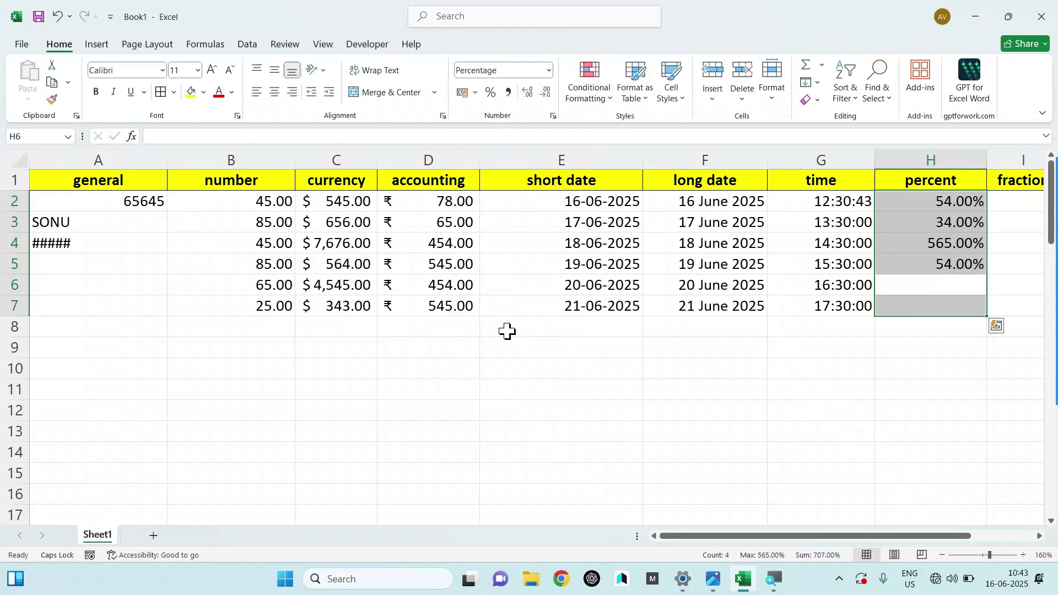
text(76%)
key(Return)
text(45)
key(Return)
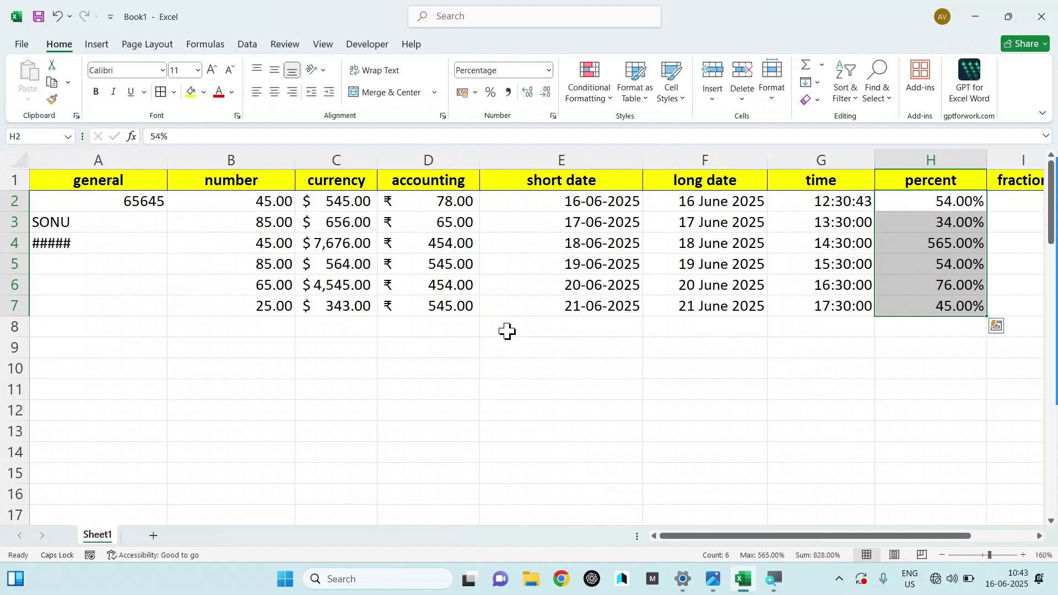
Step: Enter the decimals .25, .75 and .33 in cells I2:I4 of the fraction column
scroll(848, 534, right, 3)
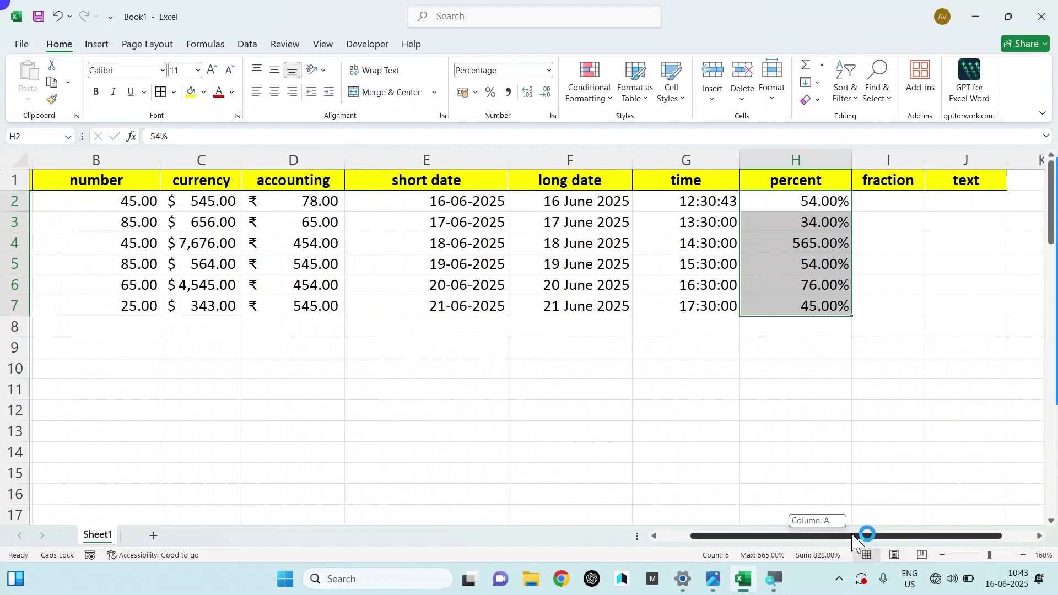
click(773, 203)
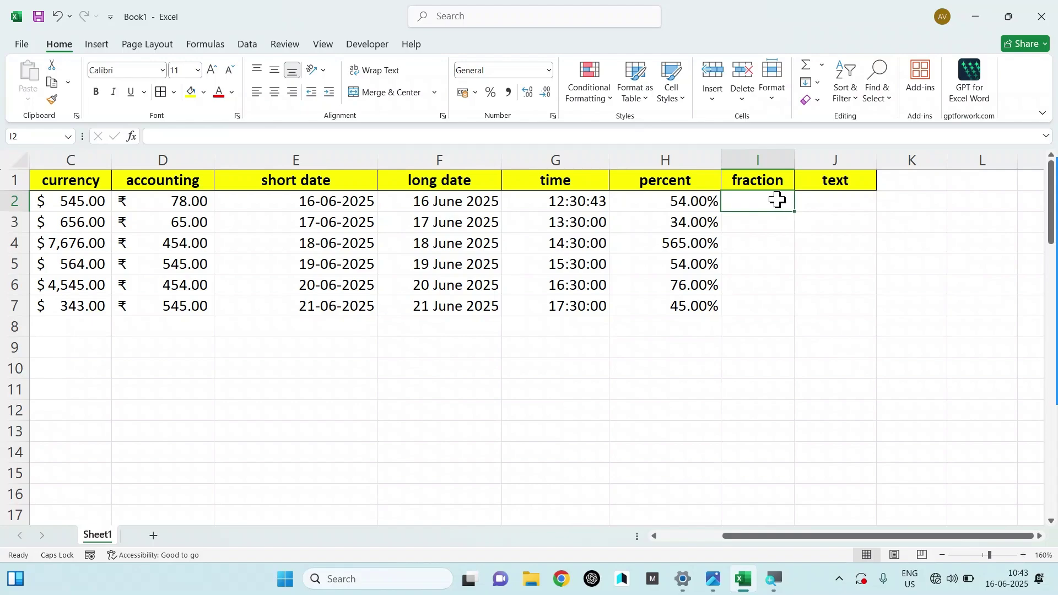
text(.25)
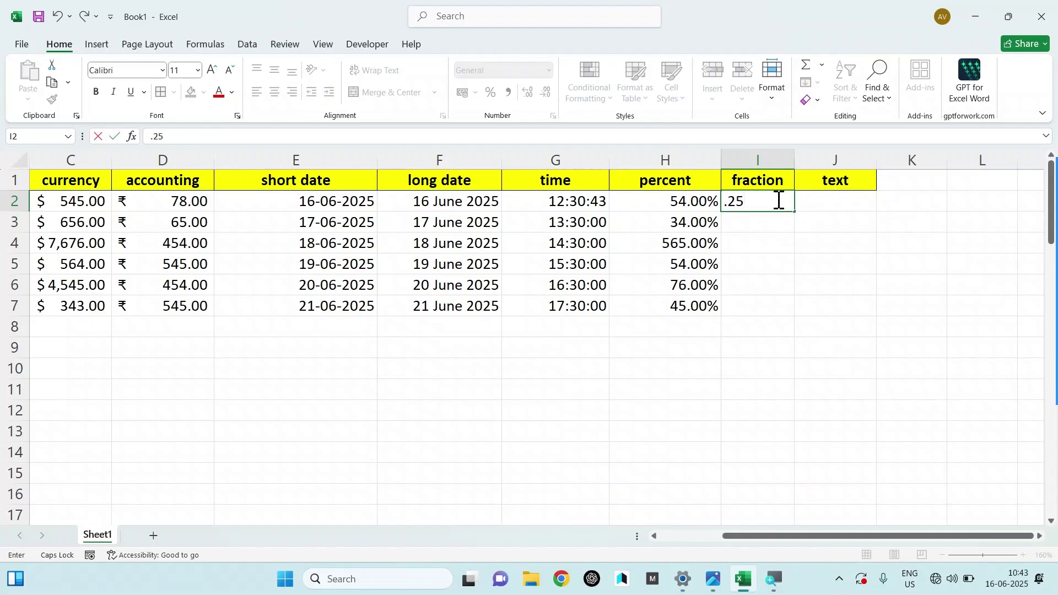
key(Return)
text(.)
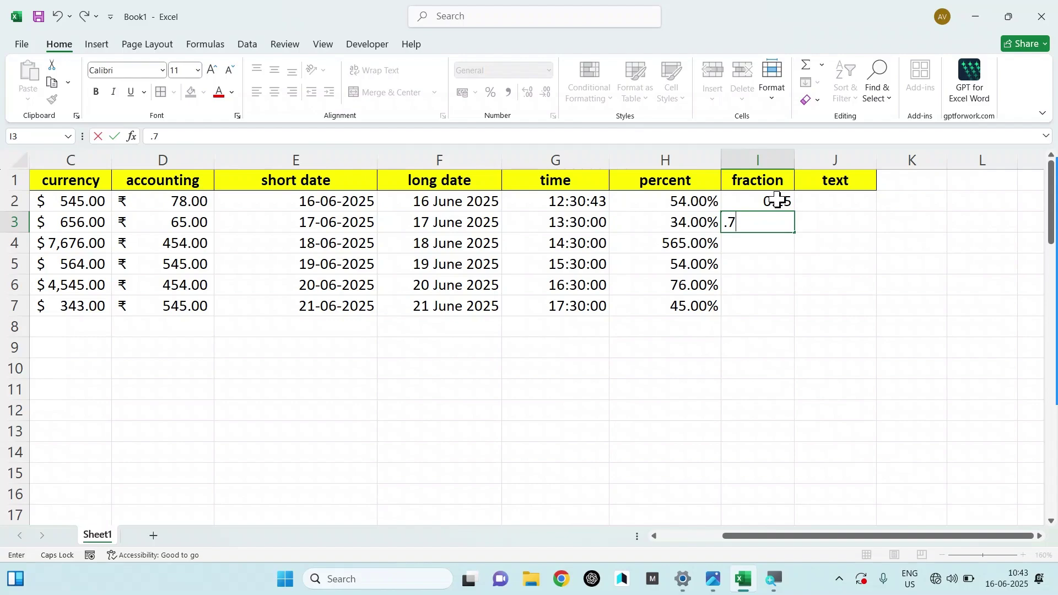
text(75)
key(Return)
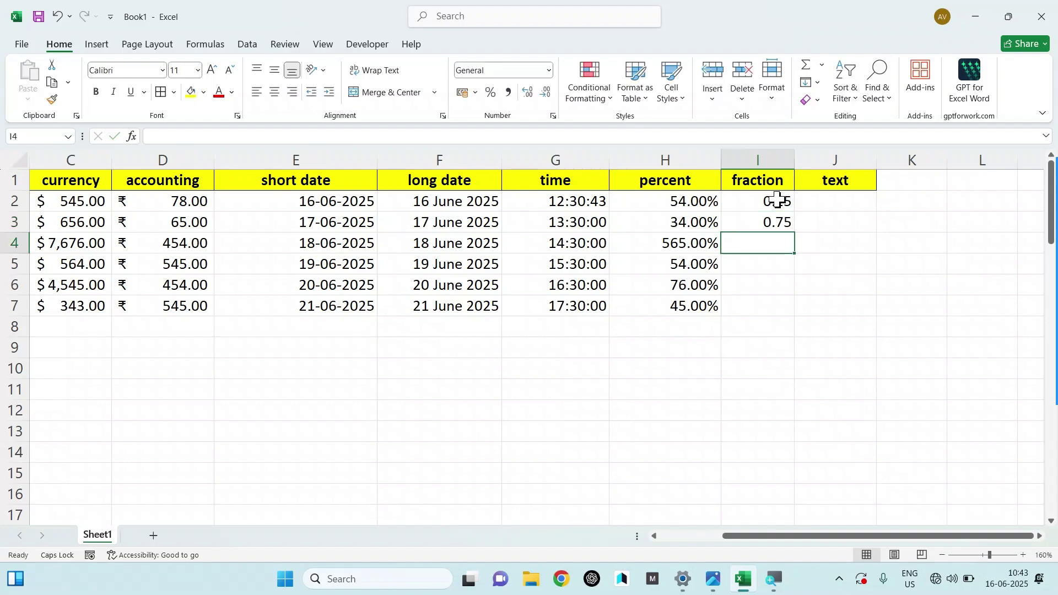
text(.)
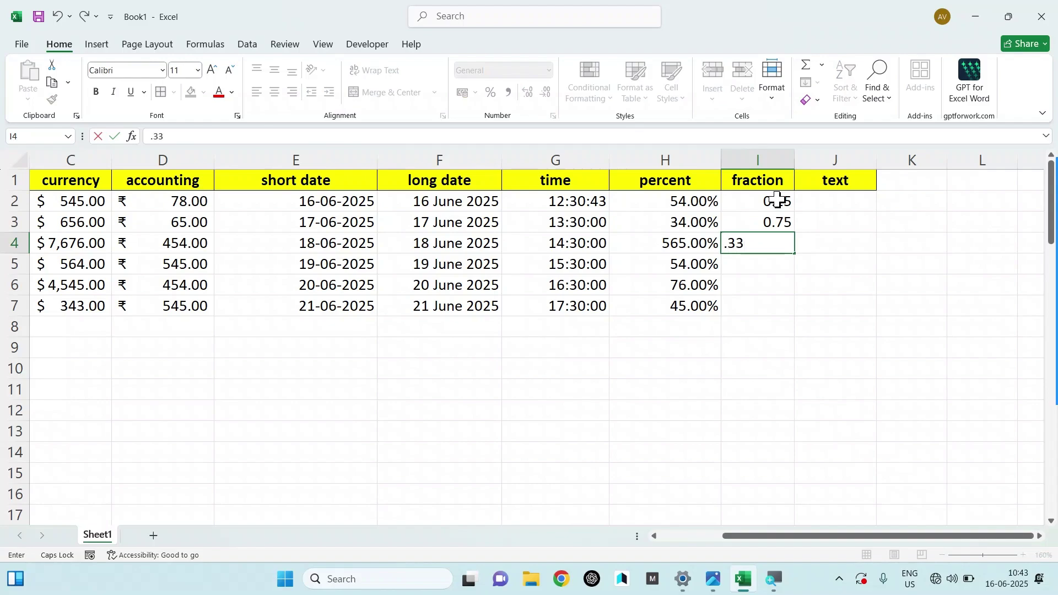
text(33)
key(Return)
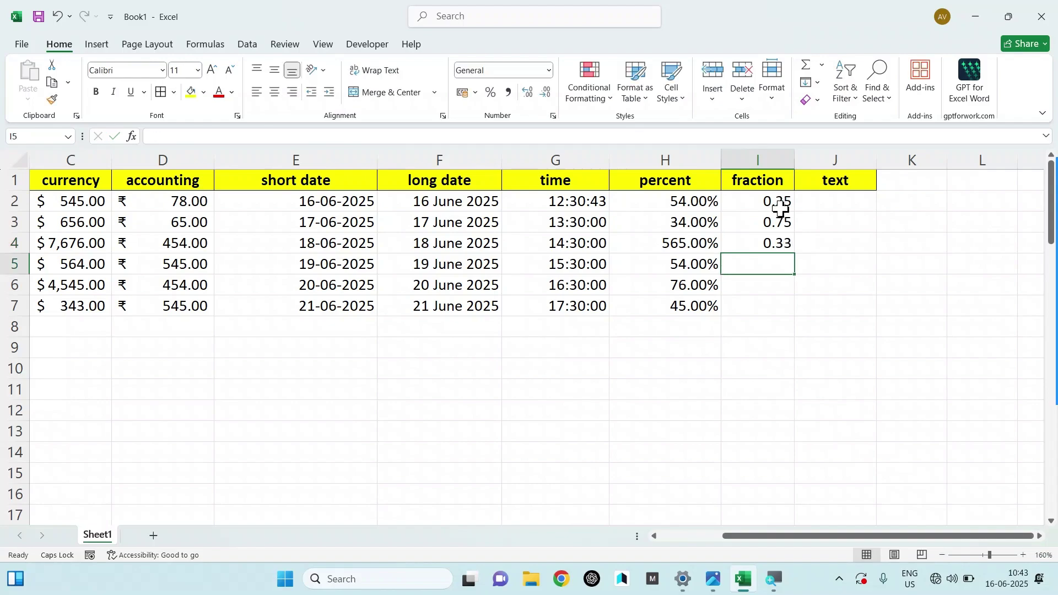
Step: Apply the Fraction format to cells I2:I7 in the fraction column
drag(781, 208, 776, 308)
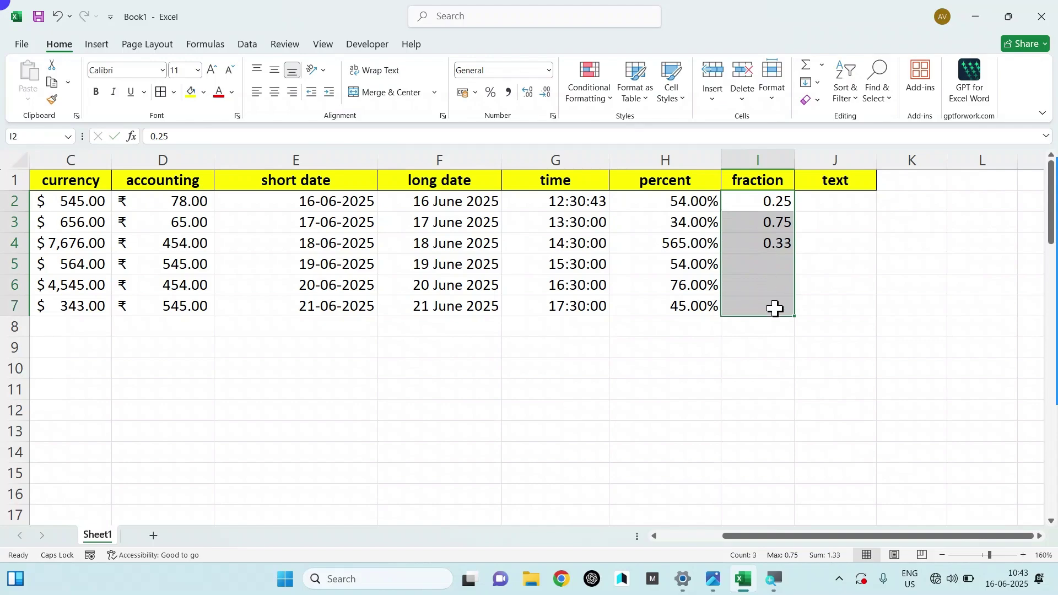
click(548, 70)
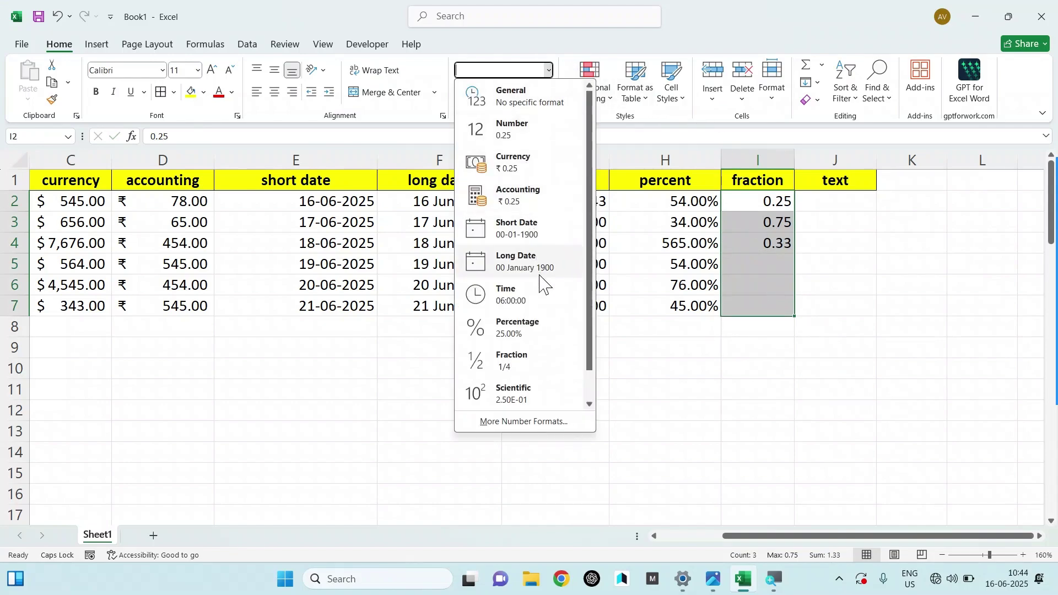
click(530, 372)
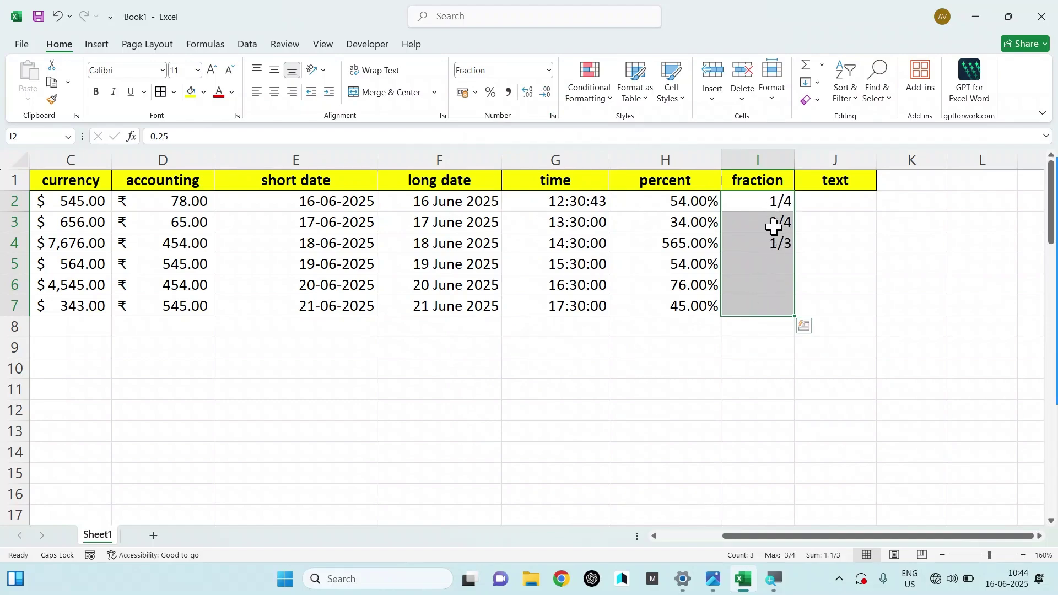
Step: Enter GFDG in cell J2 and 4543 in cell J3 of the text column
click(813, 198)
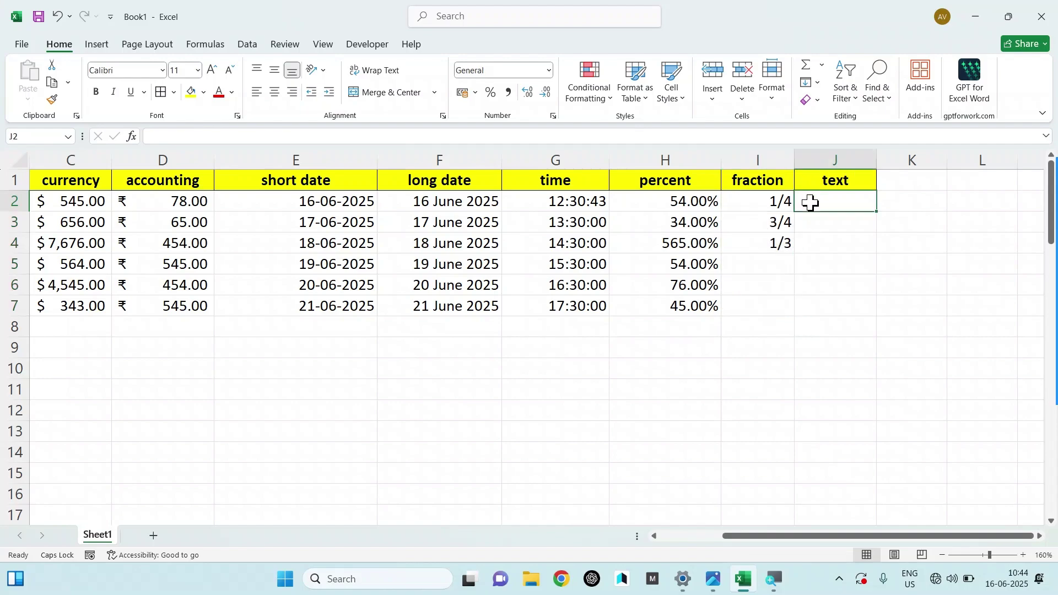
text(GFDG)
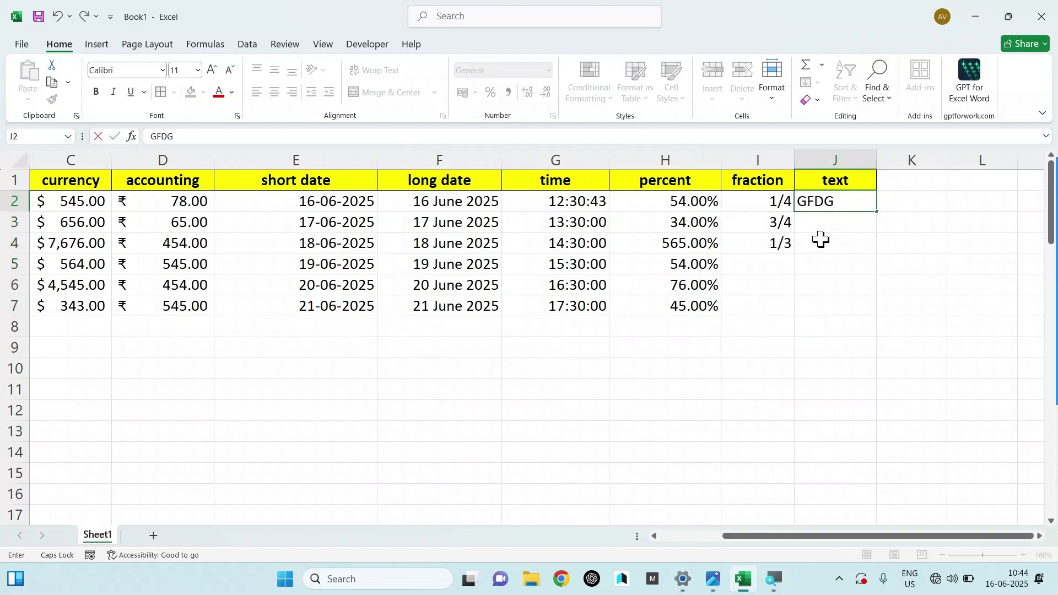
click(821, 216)
text(4543)
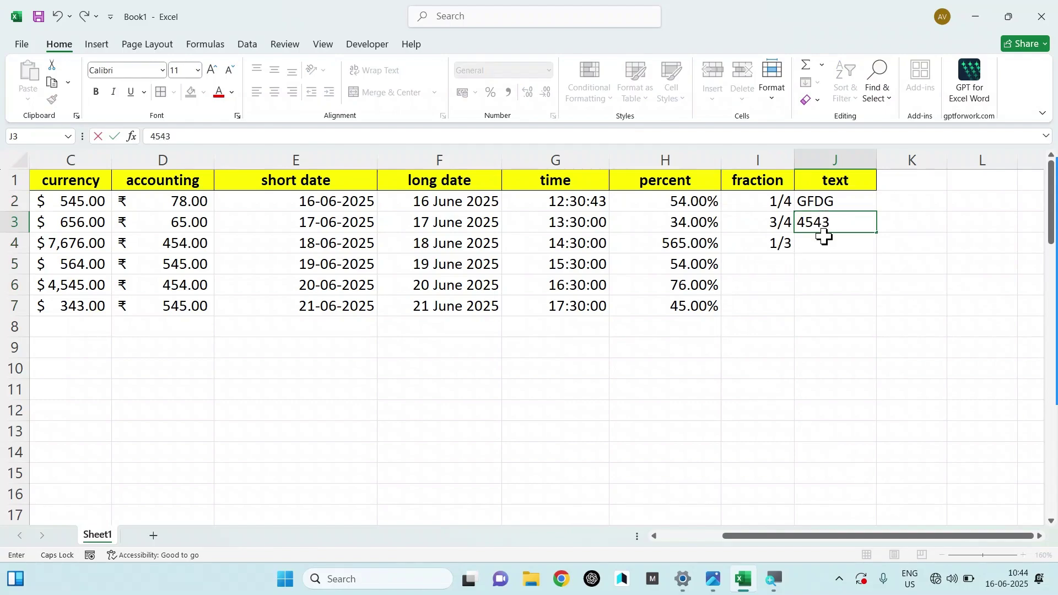
click(824, 267)
Step: Apply the Text format to the number in cell J3 of the text column
click(849, 222)
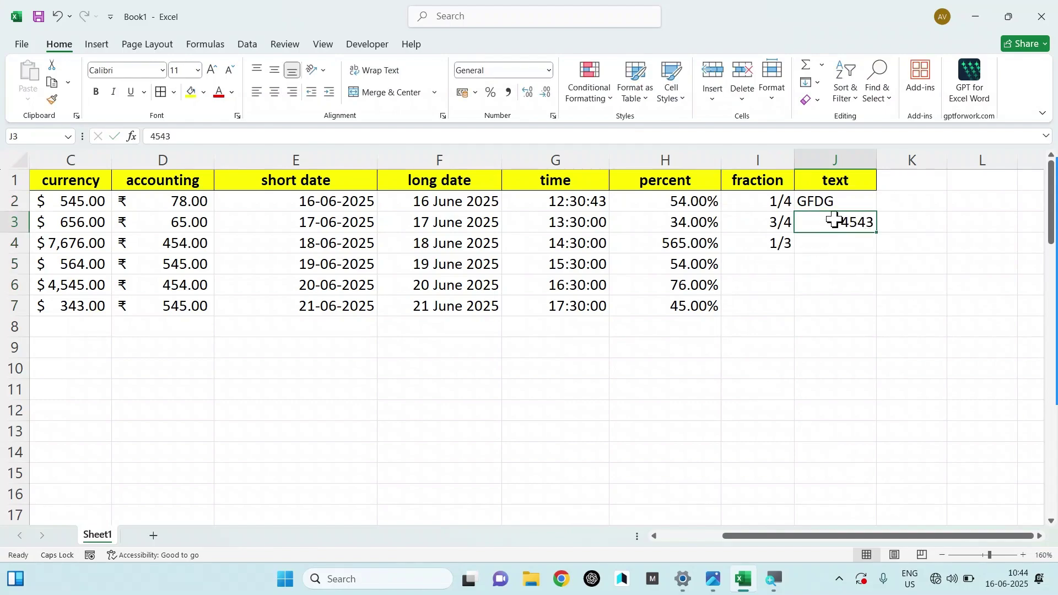
click(548, 70)
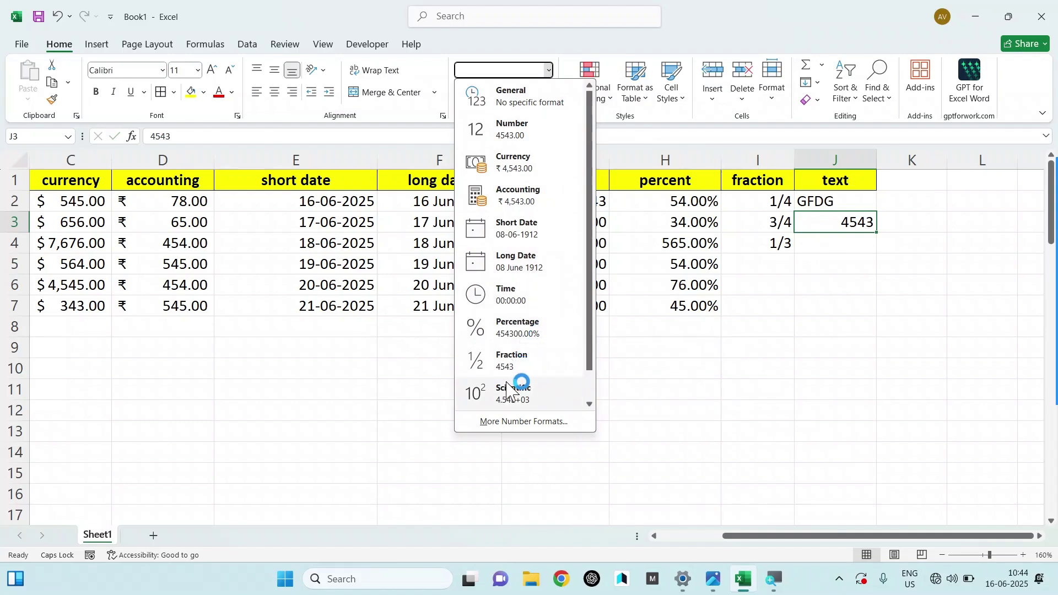
scroll(524, 388, down, 1)
click(524, 396)
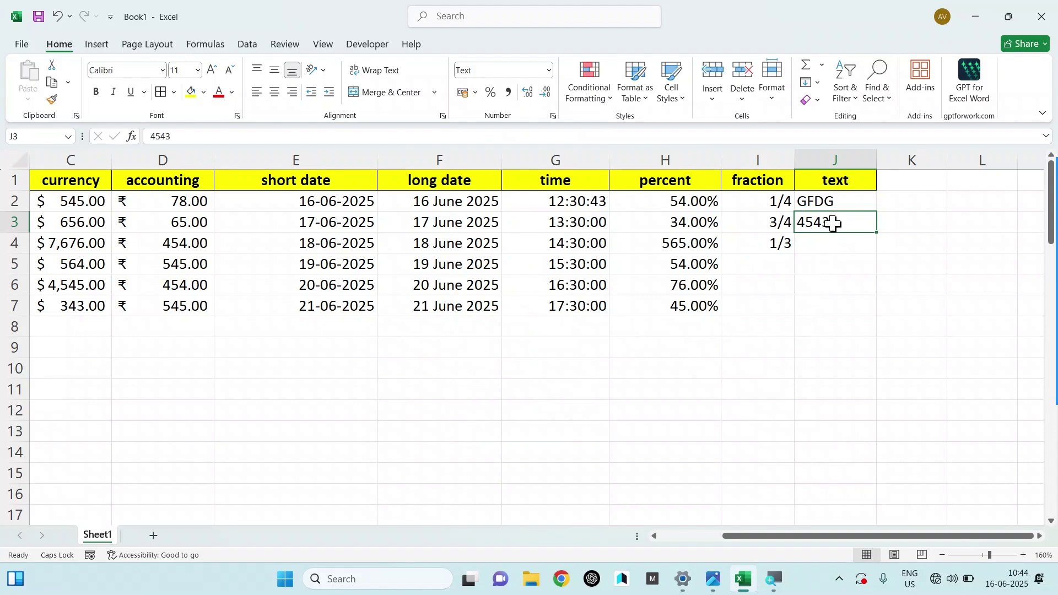
click(549, 70)
scroll(522, 379, down, 1)
Step: Enter a person's first name in cell E12 and the number 76 in cell E13 below the data
ctrl+scroll(227, 393, up, 1)
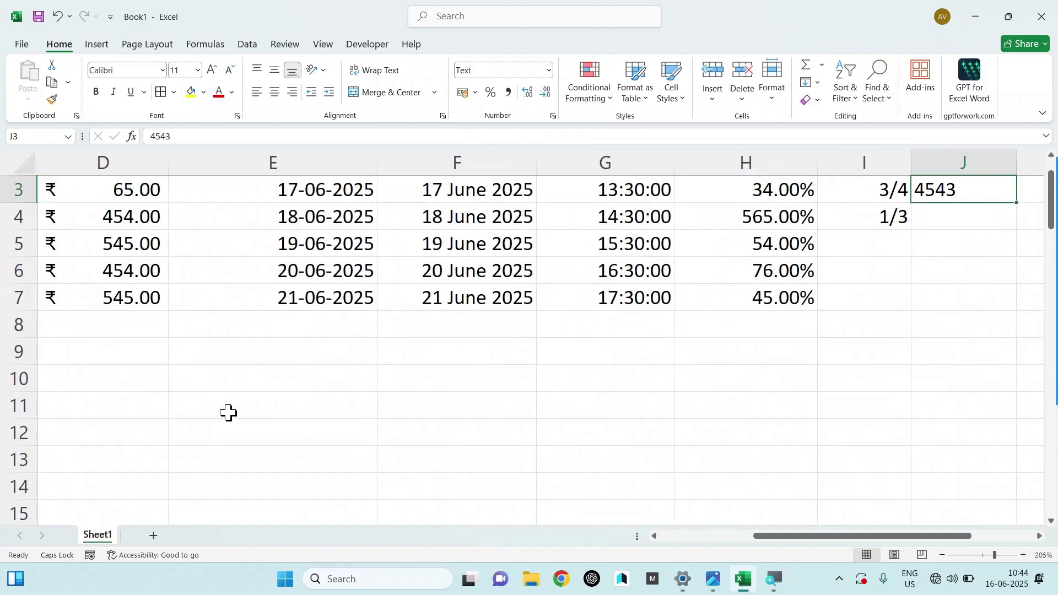
scroll(229, 414, down, 2)
click(231, 263)
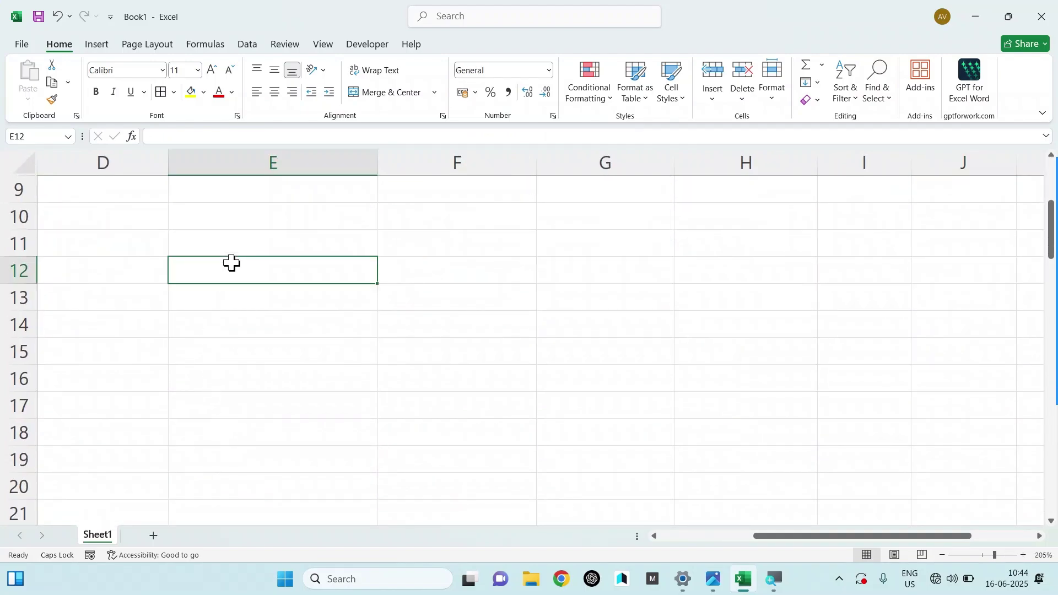
text(VIVEK)
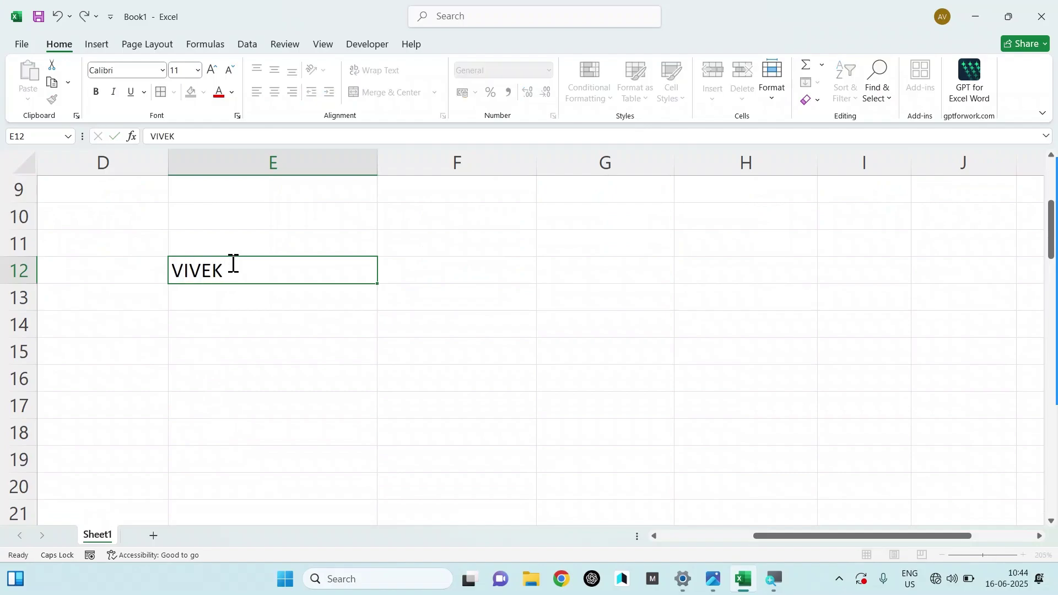
key(Return)
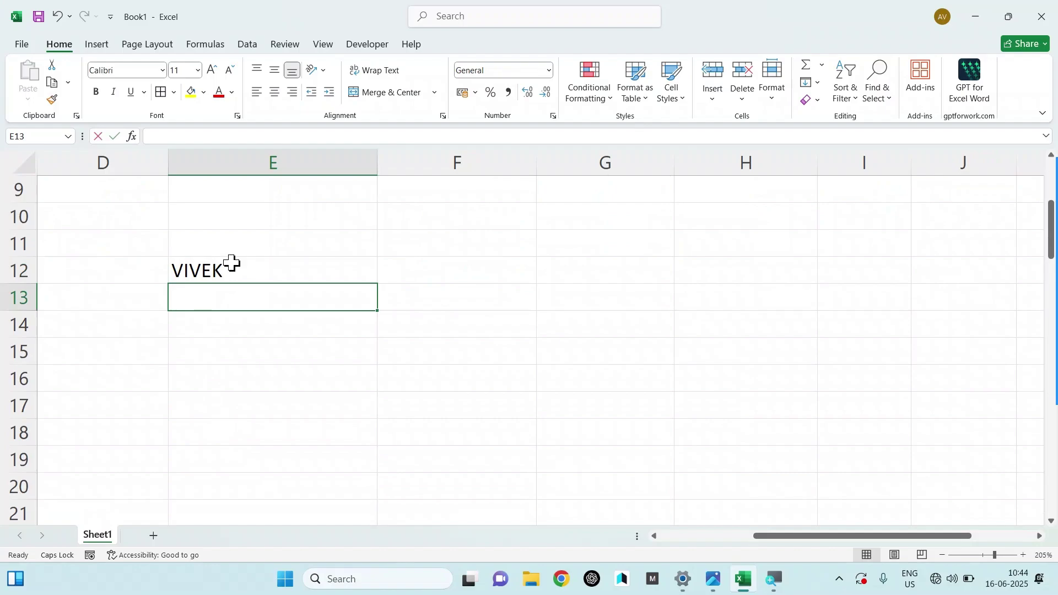
text(76)
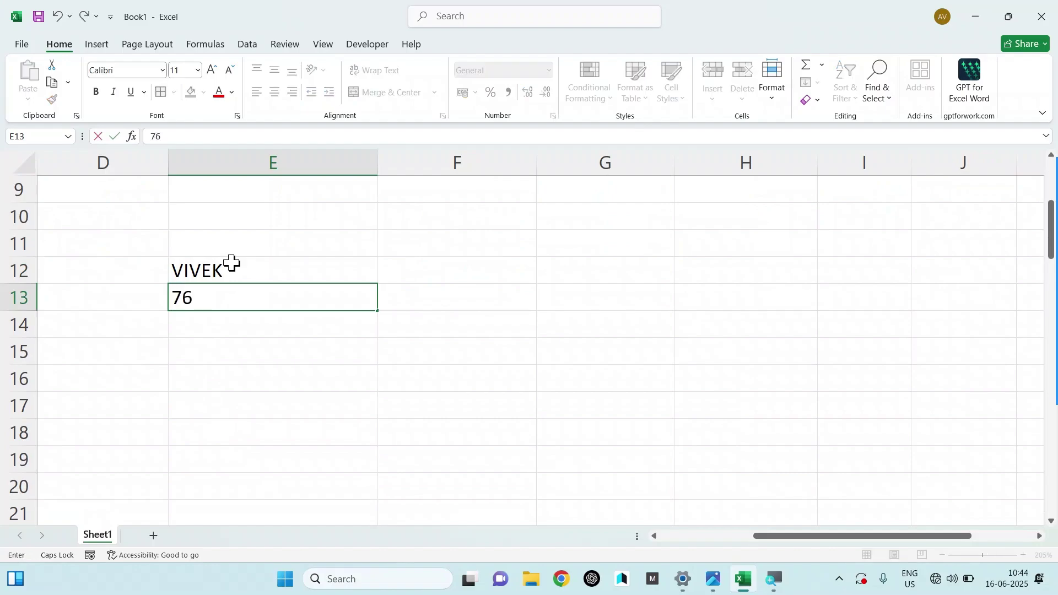
key(Return)
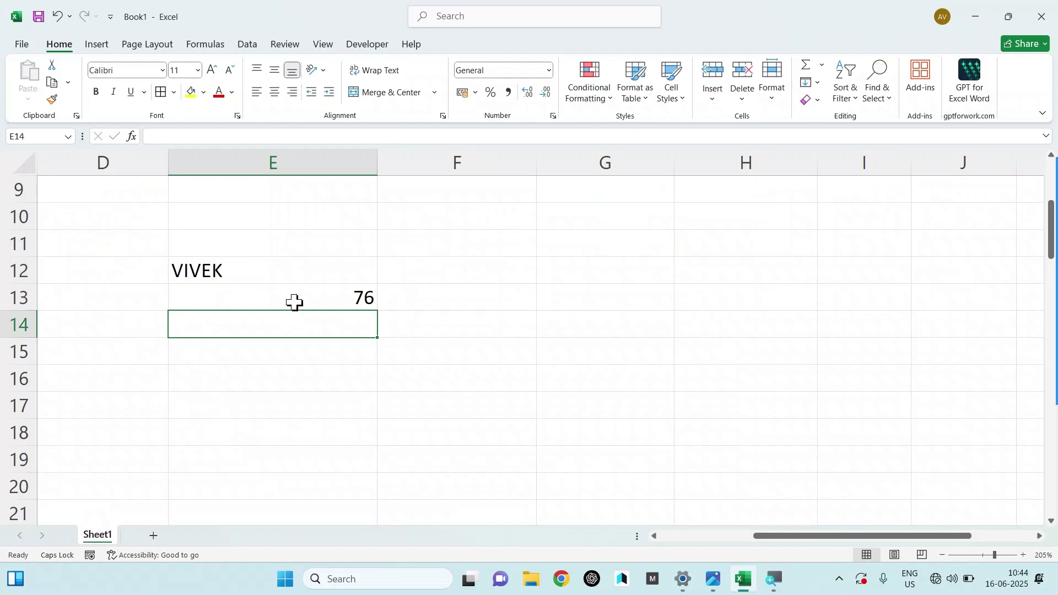
Step: Apply the Text format to the number in cell E13
click(295, 302)
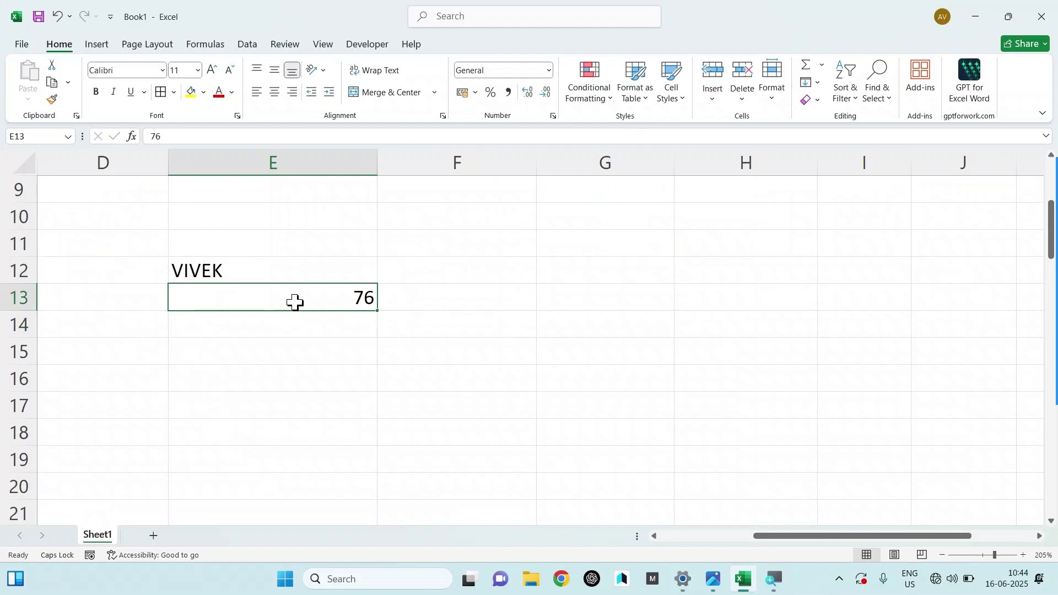
click(240, 268)
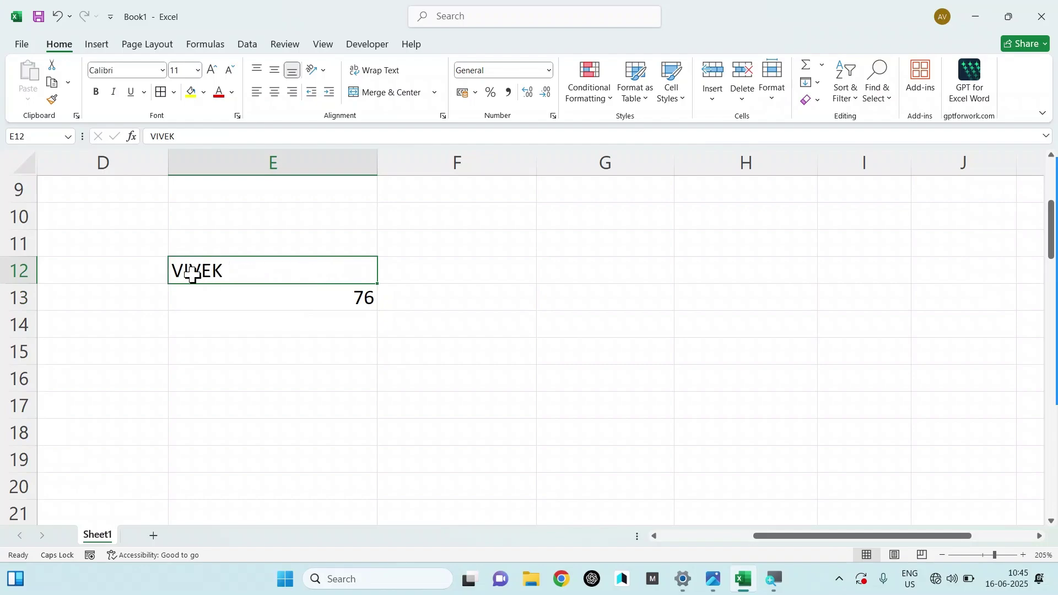
click(229, 292)
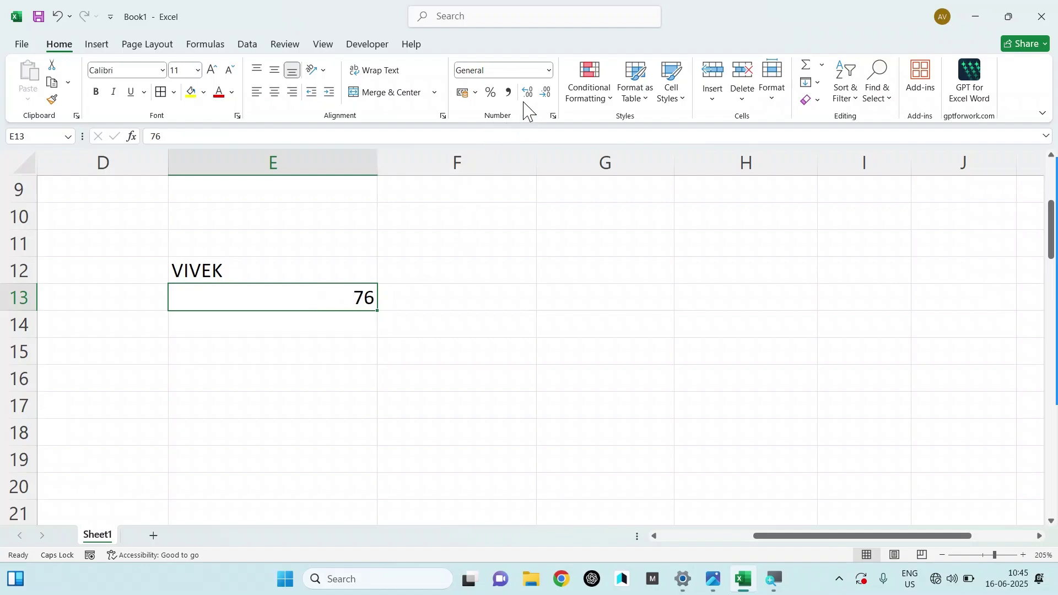
click(550, 71)
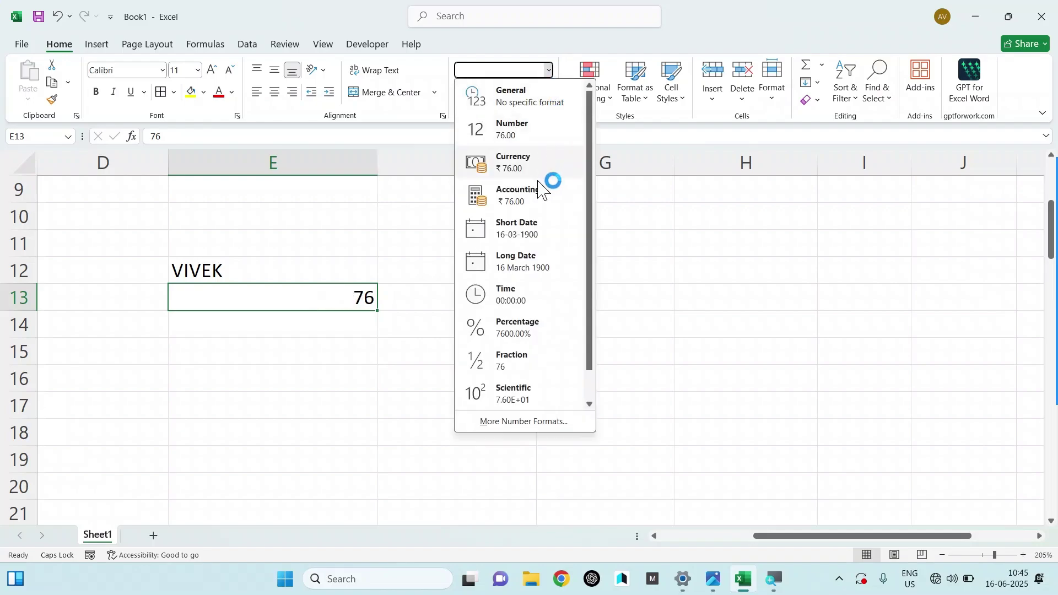
scroll(529, 319, down, 1)
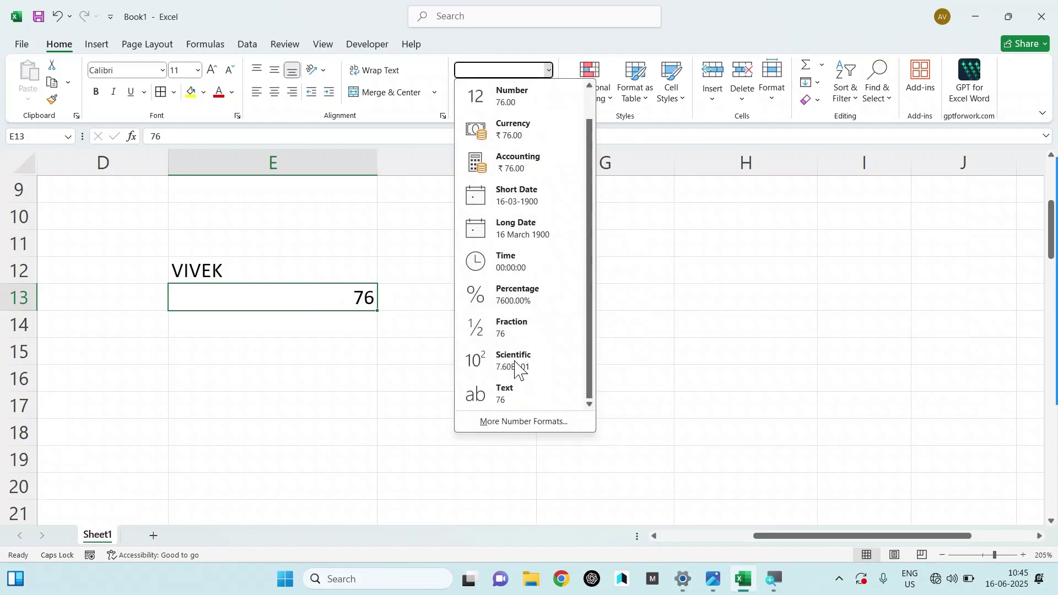
click(511, 395)
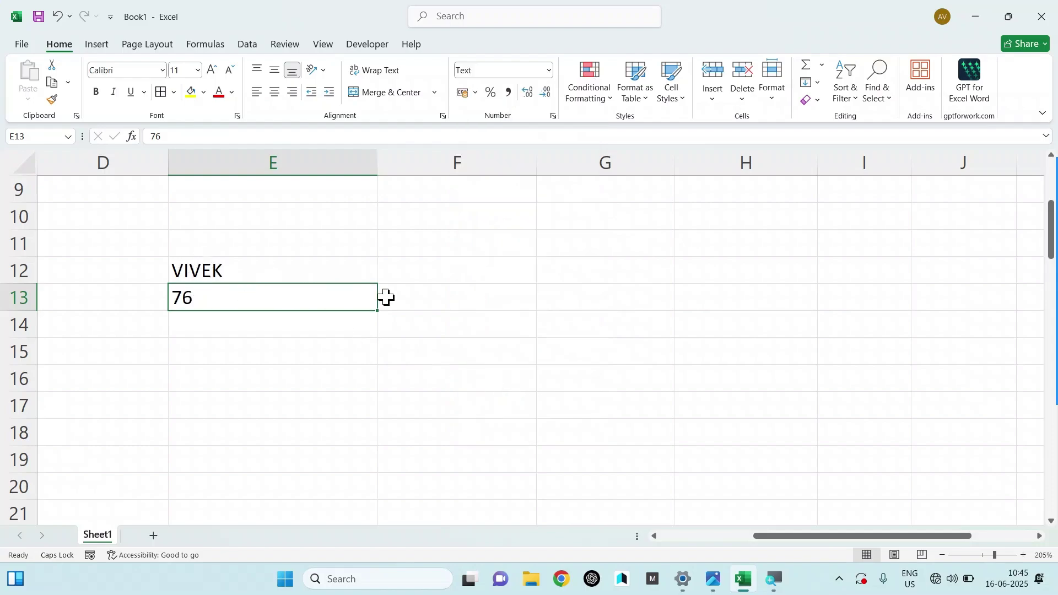
Step: Apply the Number format to the name in cell E12
click(199, 271)
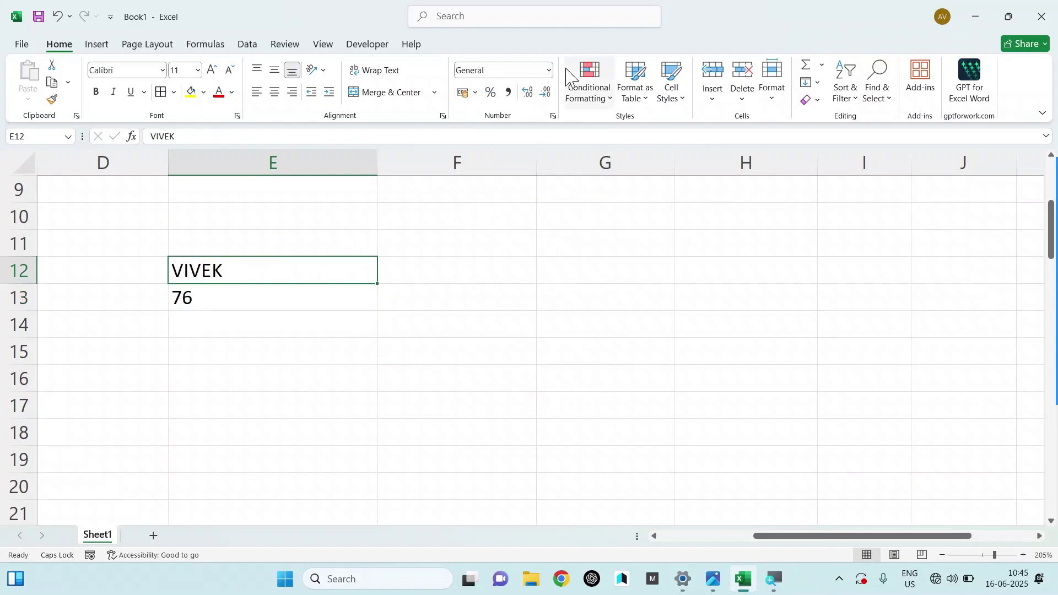
click(549, 70)
click(521, 124)
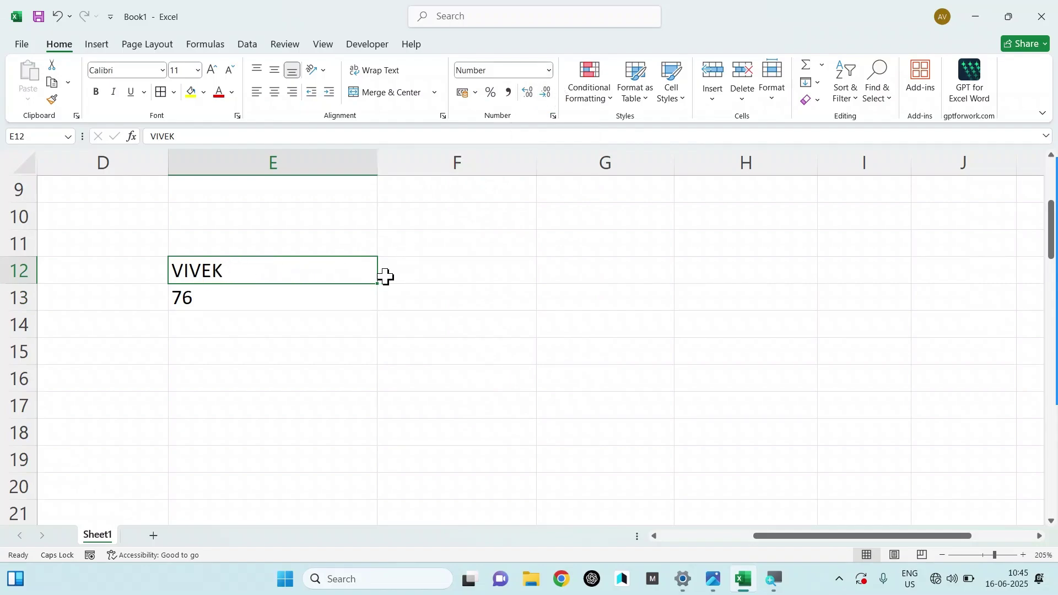
click(320, 298)
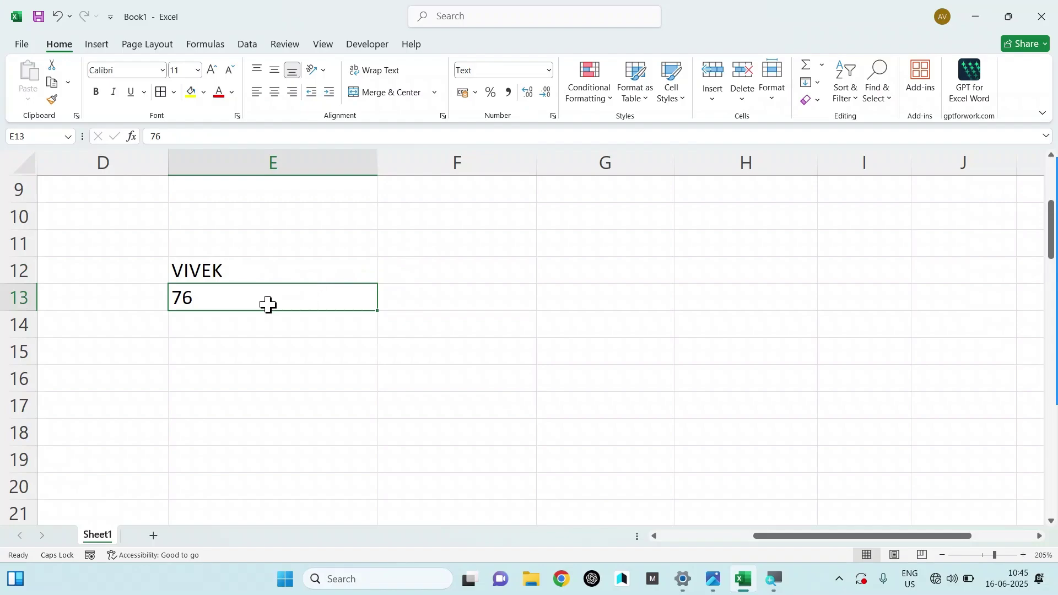
Step: Apply the Accounting number format to the empty cells B20:B29
scroll(257, 283, up, 3)
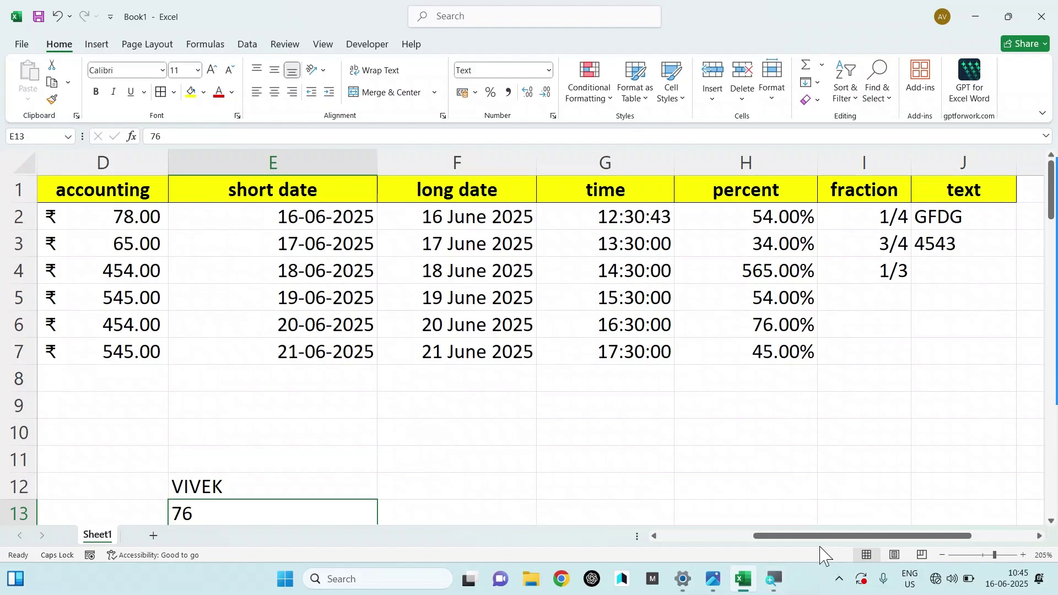
drag(827, 537, 613, 542)
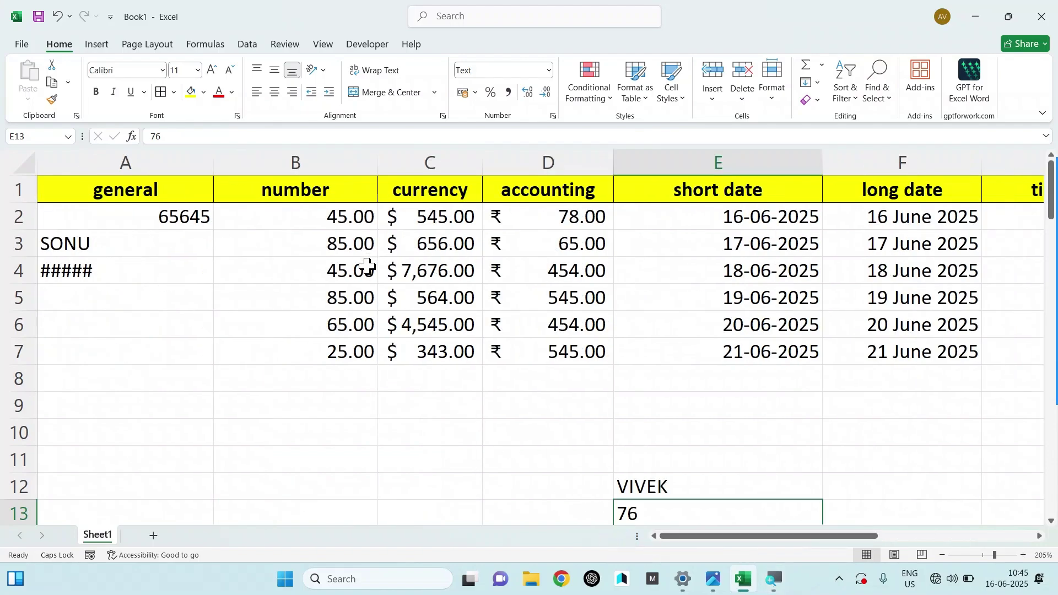
scroll(366, 281, down, 2)
scroll(367, 284, up, 2)
scroll(450, 325, down, 6)
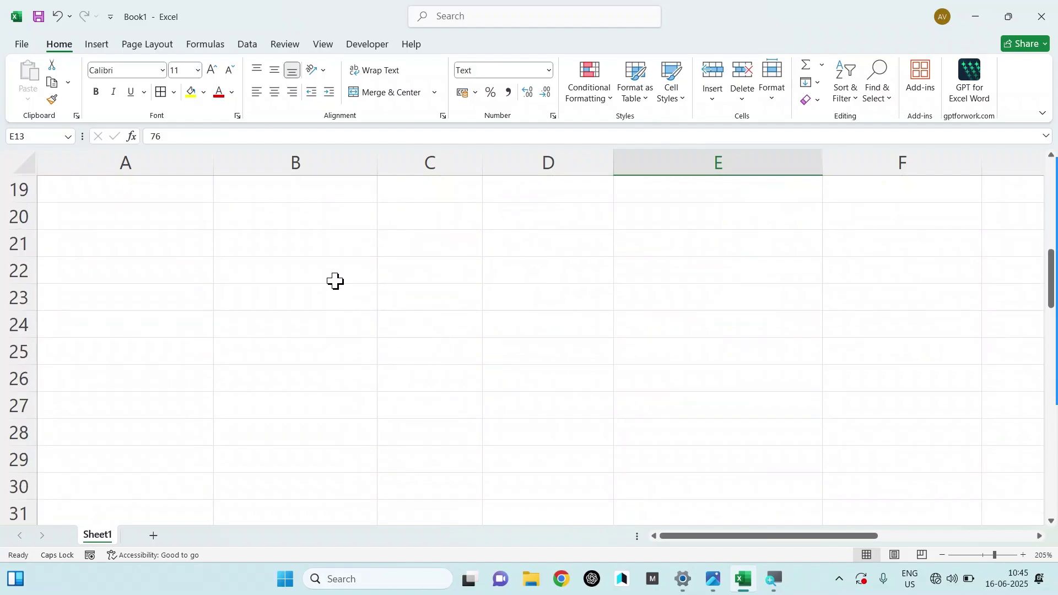
drag(307, 224, 314, 469)
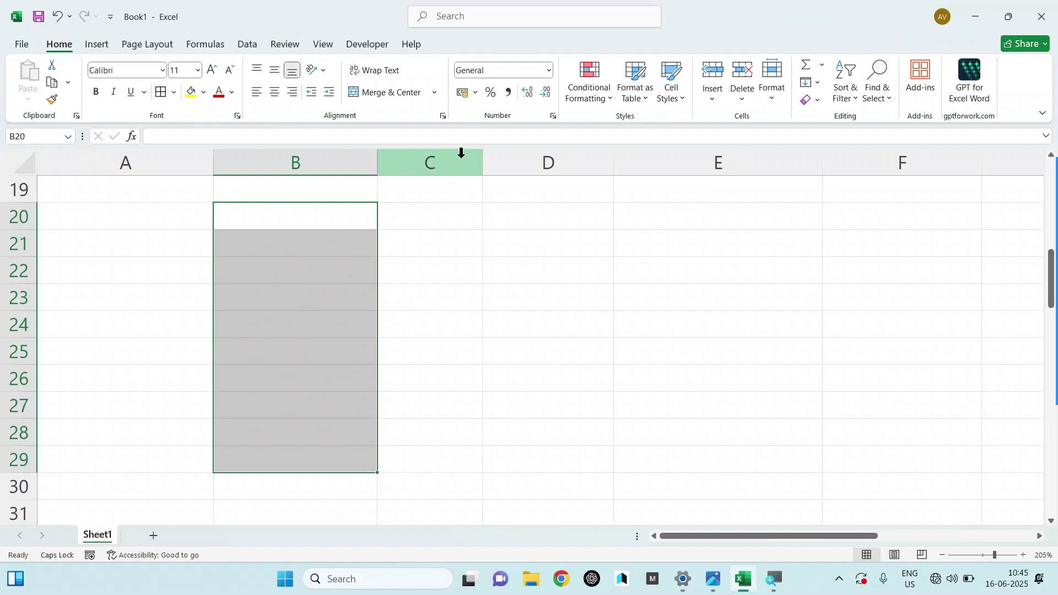
click(464, 92)
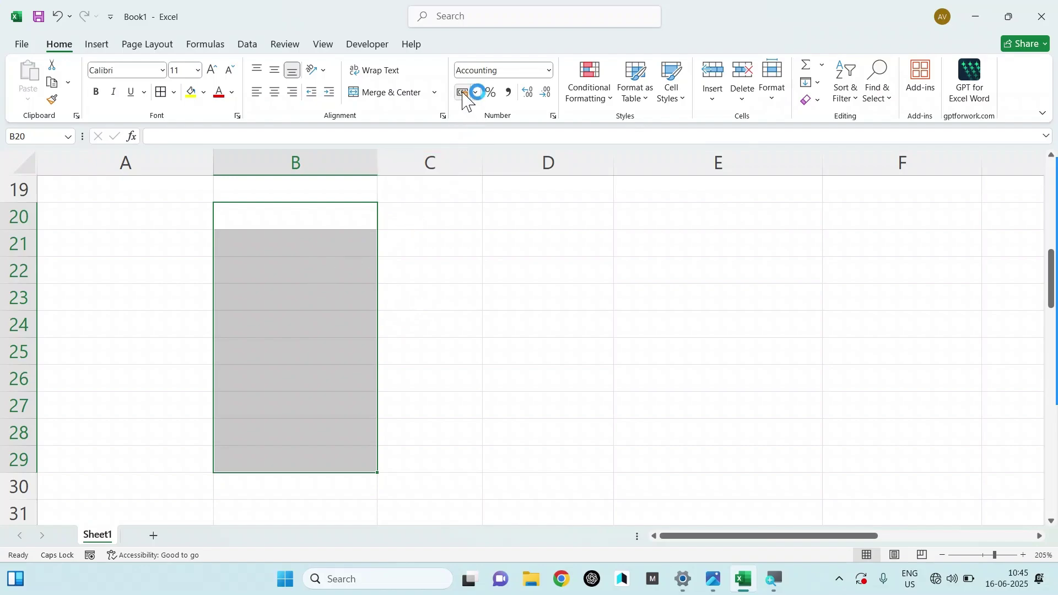
Step: Fill cells B20:B28 with 65, 54, 34, 65, 76, 54, 343, 65 and 4545
text(65)
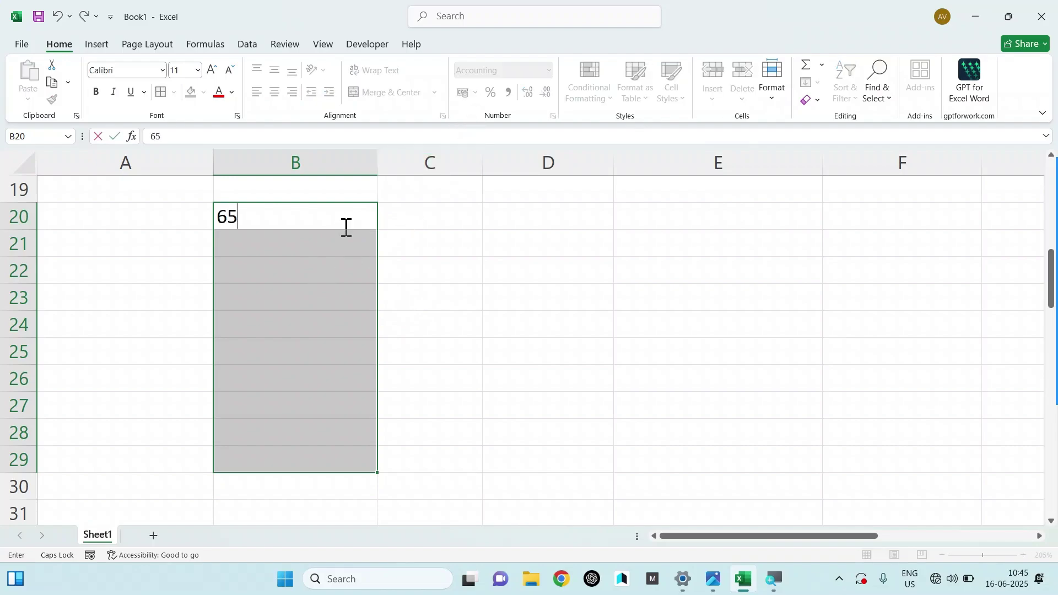
key(Return)
text(54)
key(Return)
text(34)
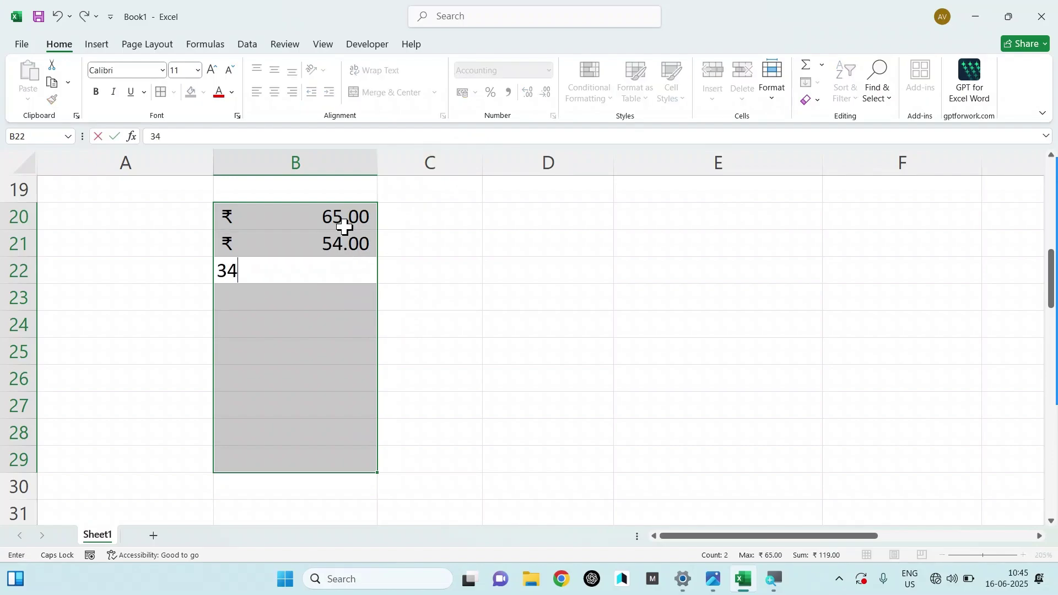
key(Return)
text(65)
key(Return)
text(76)
key(Return)
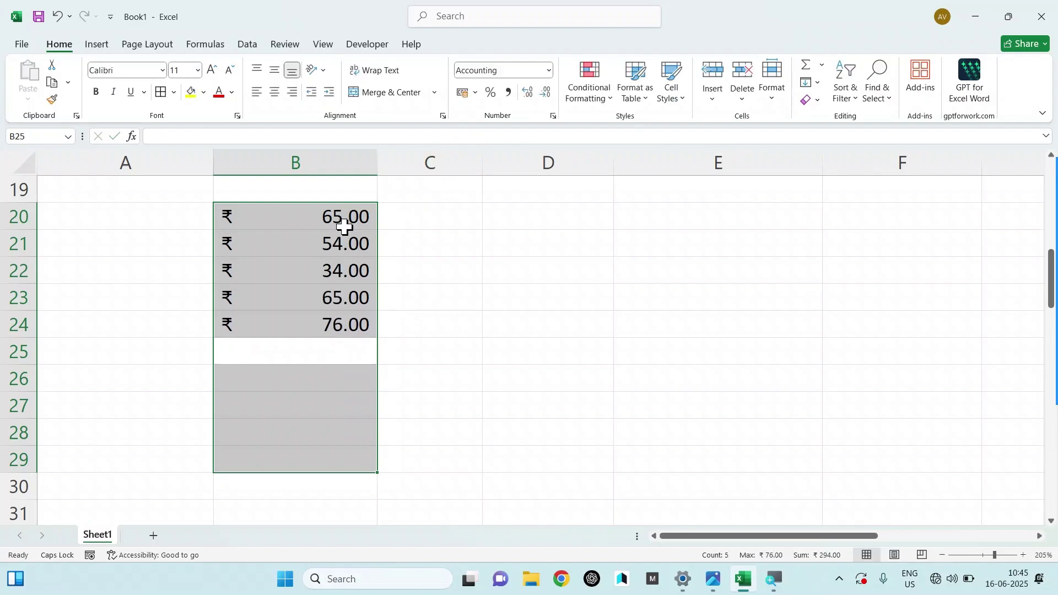
text(54)
key(Return)
text(343)
key(Return)
text(65)
key(Return)
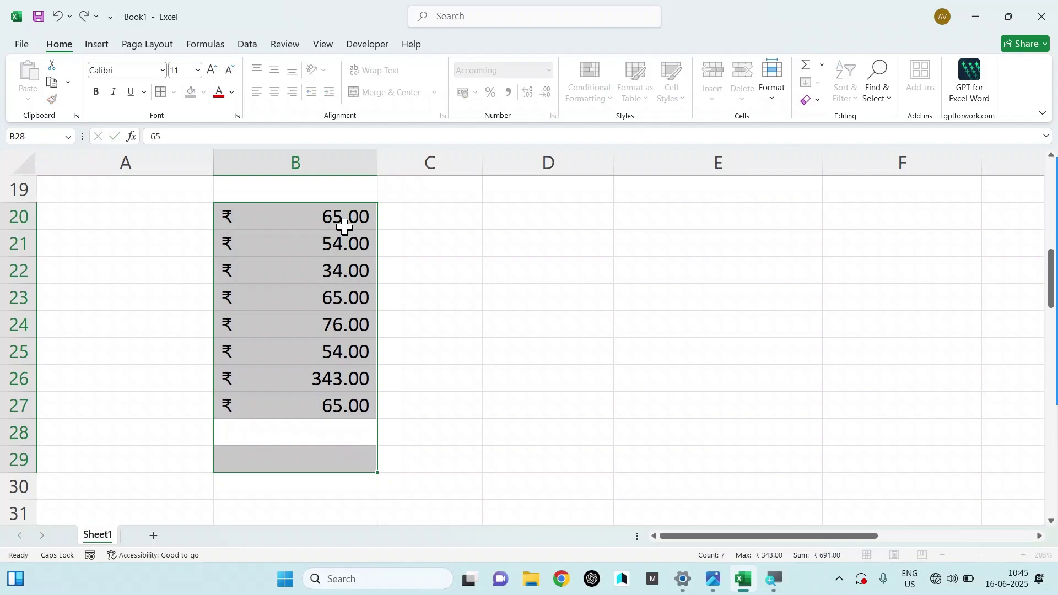
text(4545)
Step: Format cells C20:C29 as percentages and fill C20:C28 with 65%, 454%, 6756%, 454%, 676%, 54%, 76%, 45% and 676%
drag(424, 220, 437, 465)
click(490, 93)
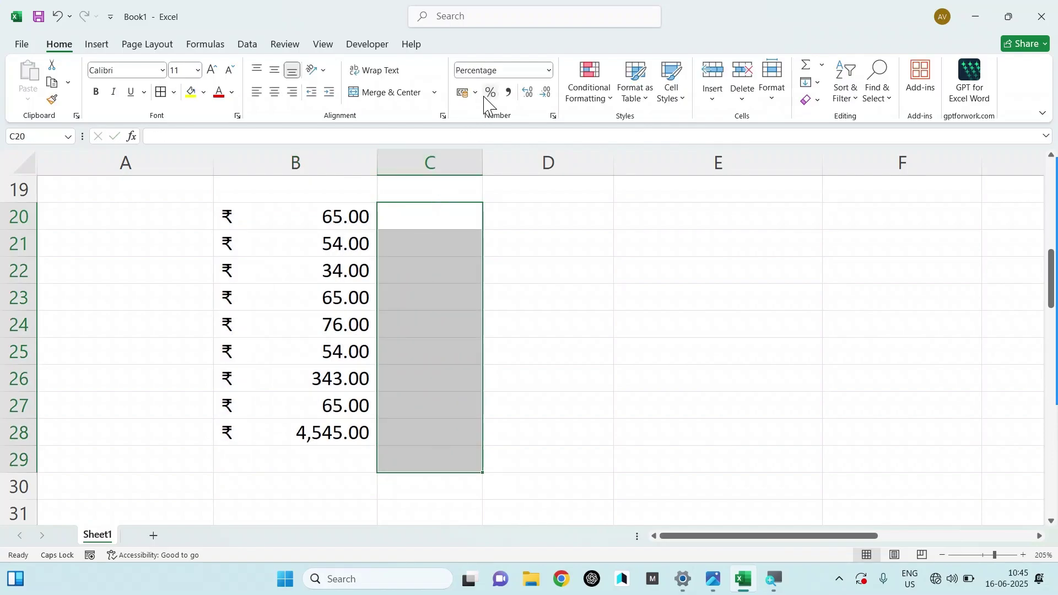
text(65)
key(Return)
text(454)
key(Return)
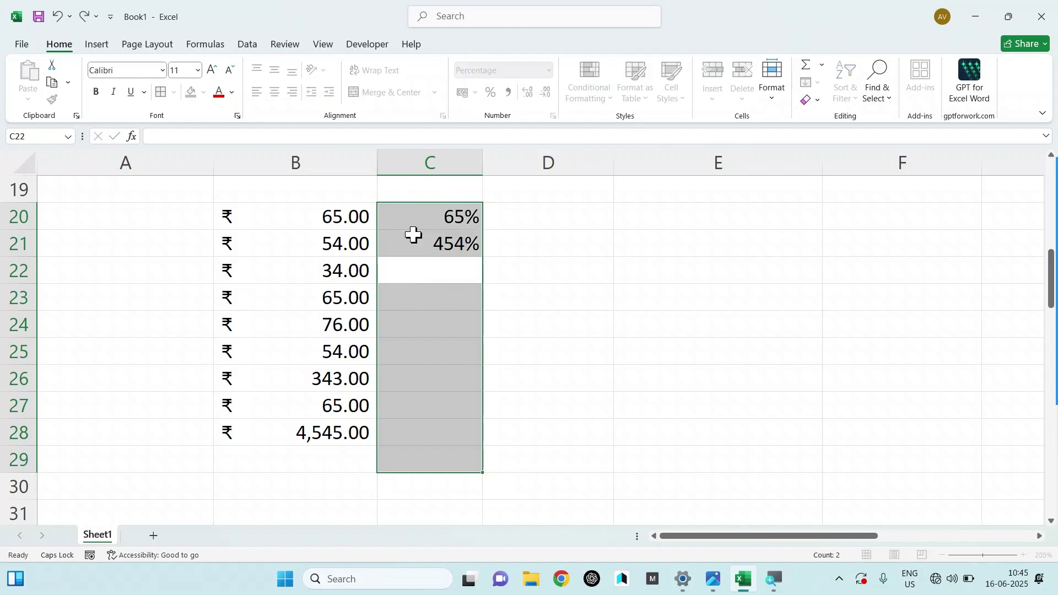
text(6756)
key(Return)
text(454)
key(Return)
text(676)
key(Return)
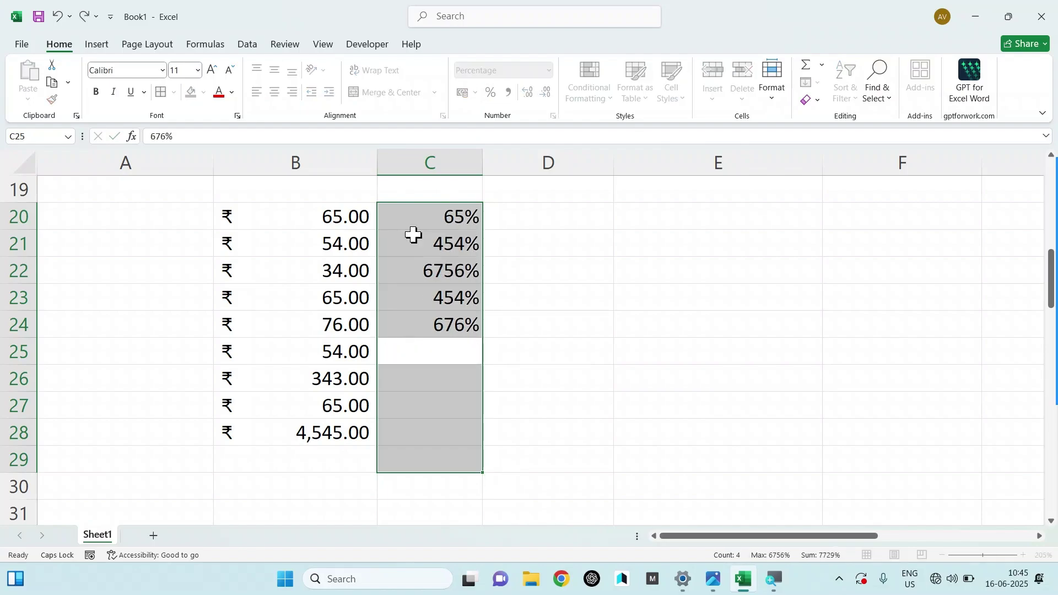
text(54)
key(Return)
text(76)
key(Return)
text(45)
key(Return)
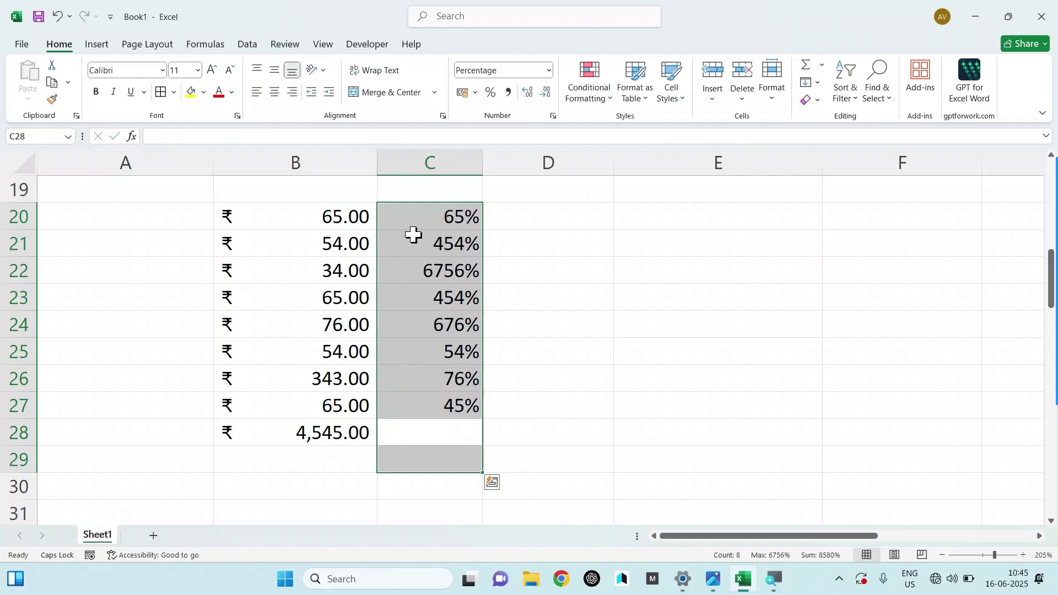
text(676)
Step: Apply the Number format to the empty cells D19:D28
click(547, 247)
drag(547, 189, 537, 432)
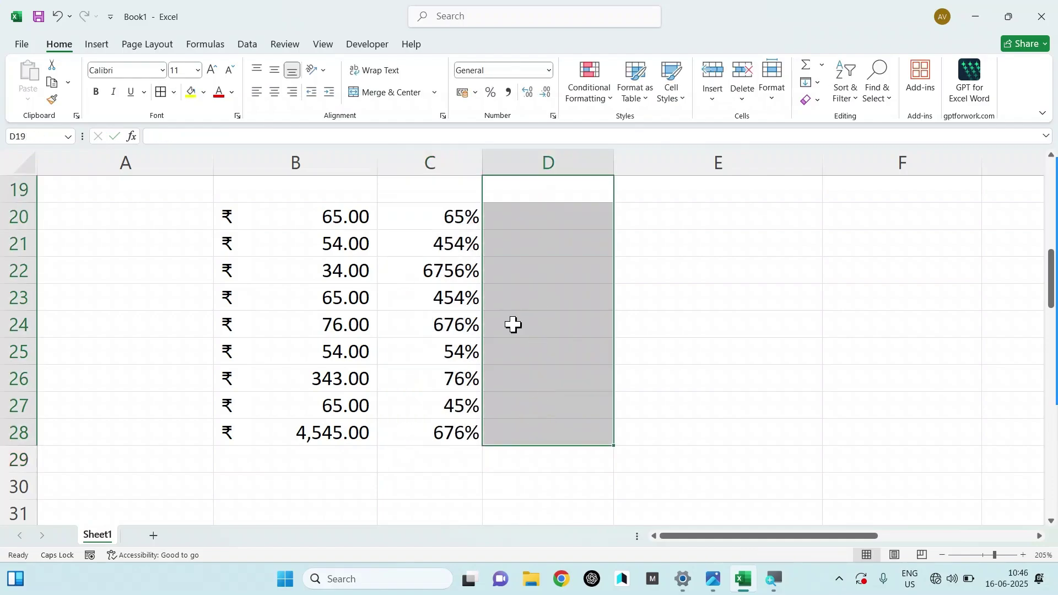
click(549, 71)
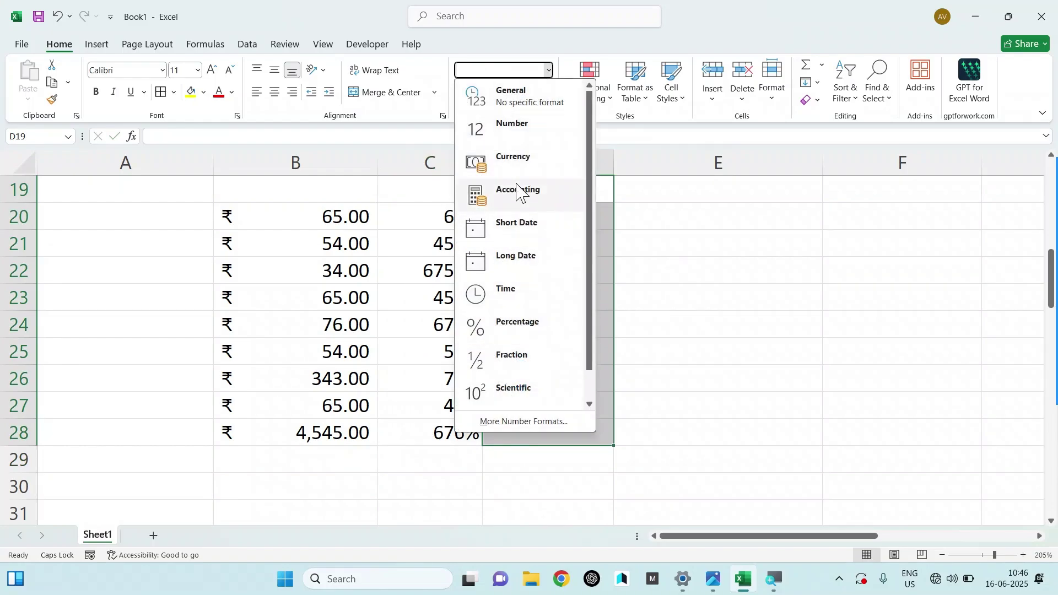
click(512, 133)
Step: Fill cells D19:D25 with 545, 454, 434, 545, 6565, 4545 and 656
text(545)
key(Return)
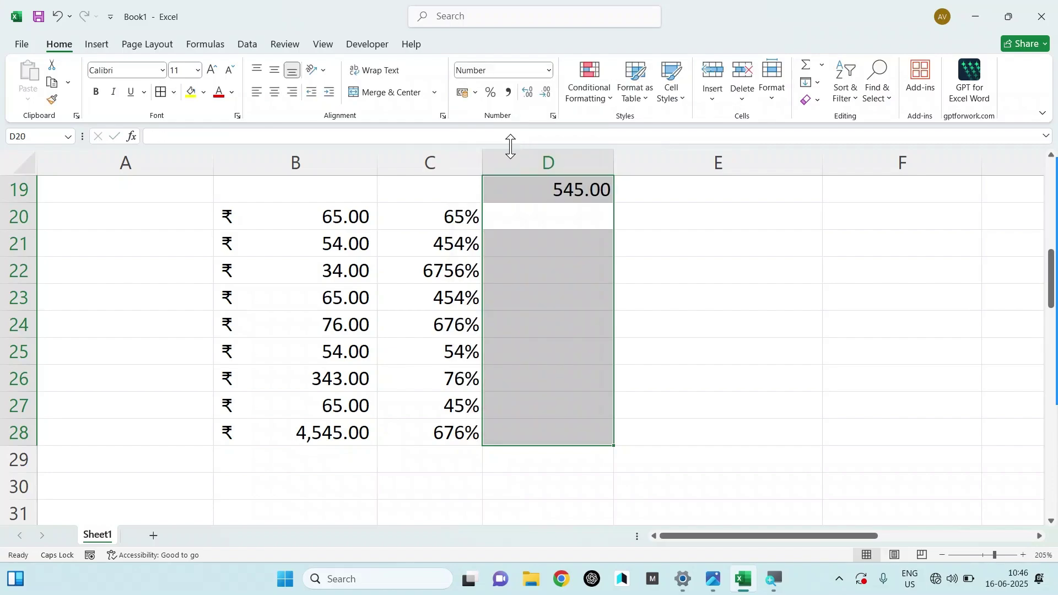
text(454)
key(Return)
text(434)
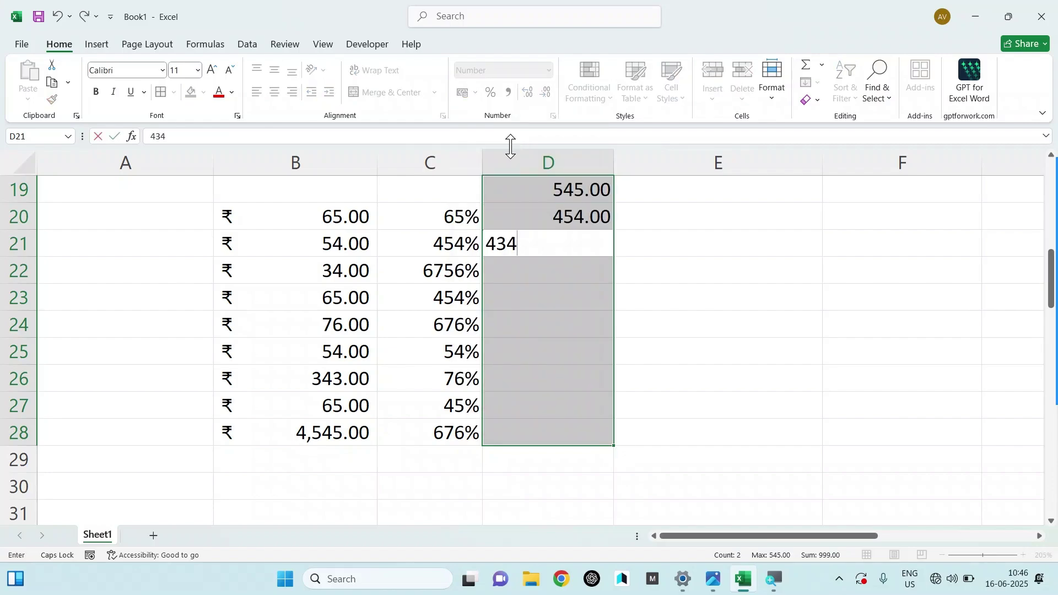
key(Return)
text(545)
key(Return)
text(6565)
key(Return)
text(454)
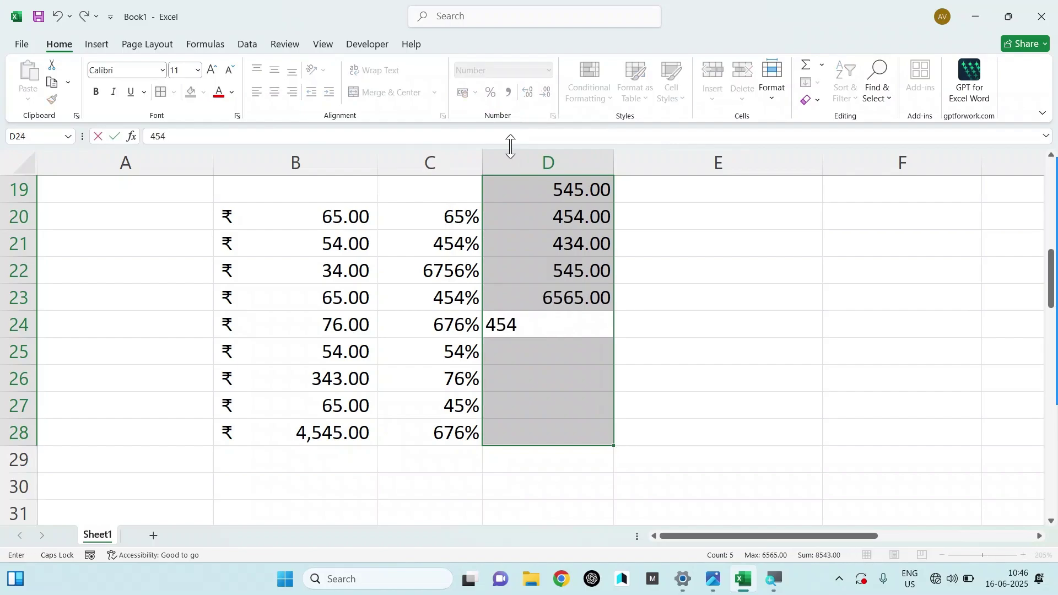
text(5)
key(Return)
text(656)
click(690, 307)
scroll(677, 302, up, 1)
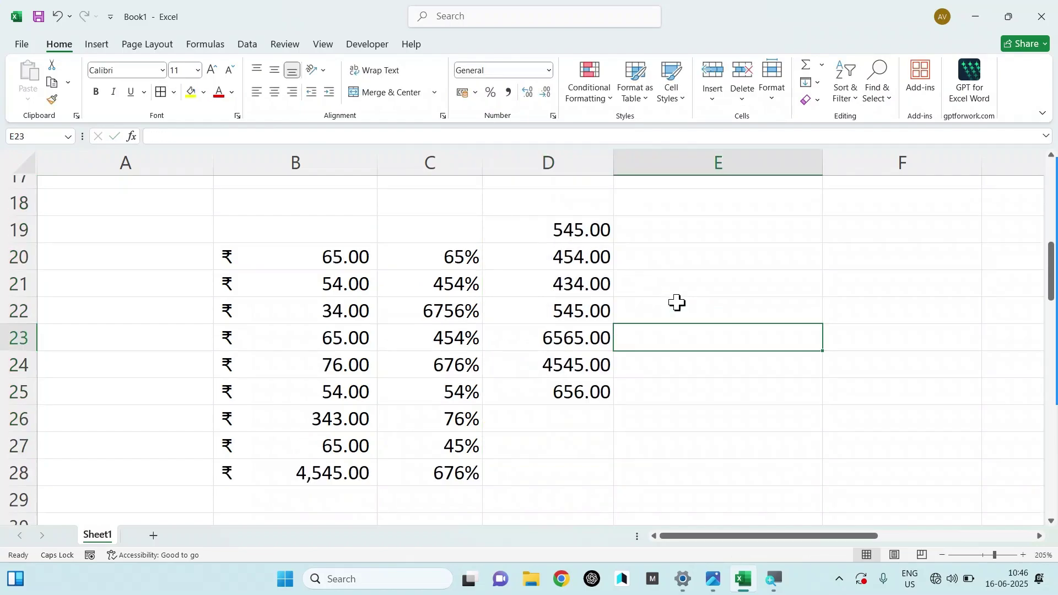
scroll(676, 302, up, 3)
scroll(675, 303, down, 2)
drag(309, 217, 738, 326)
scroll(649, 266, up, 4)
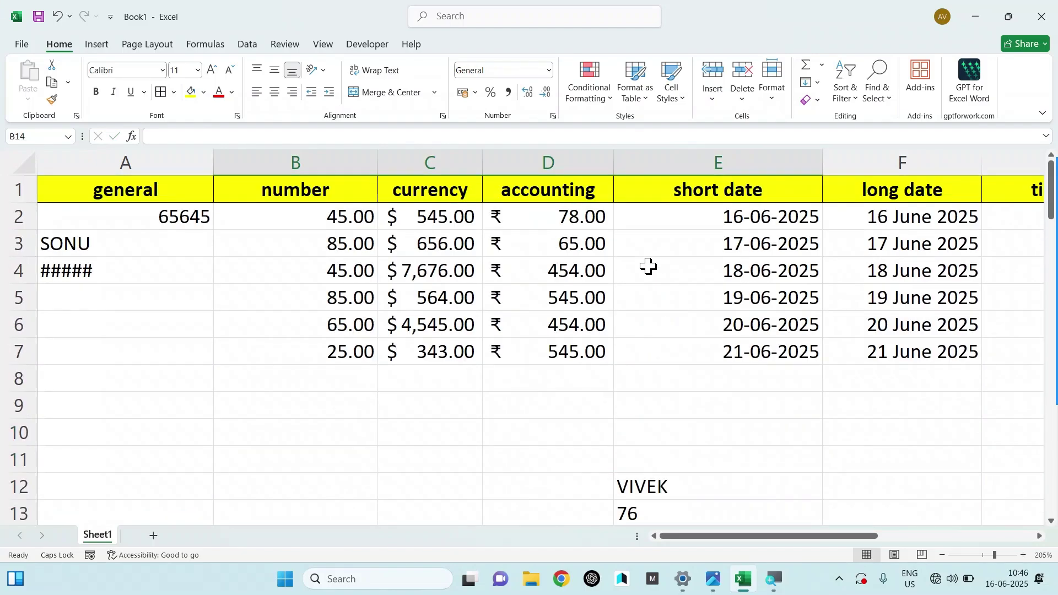
drag(237, 394, 184, 349)
click(223, 271)
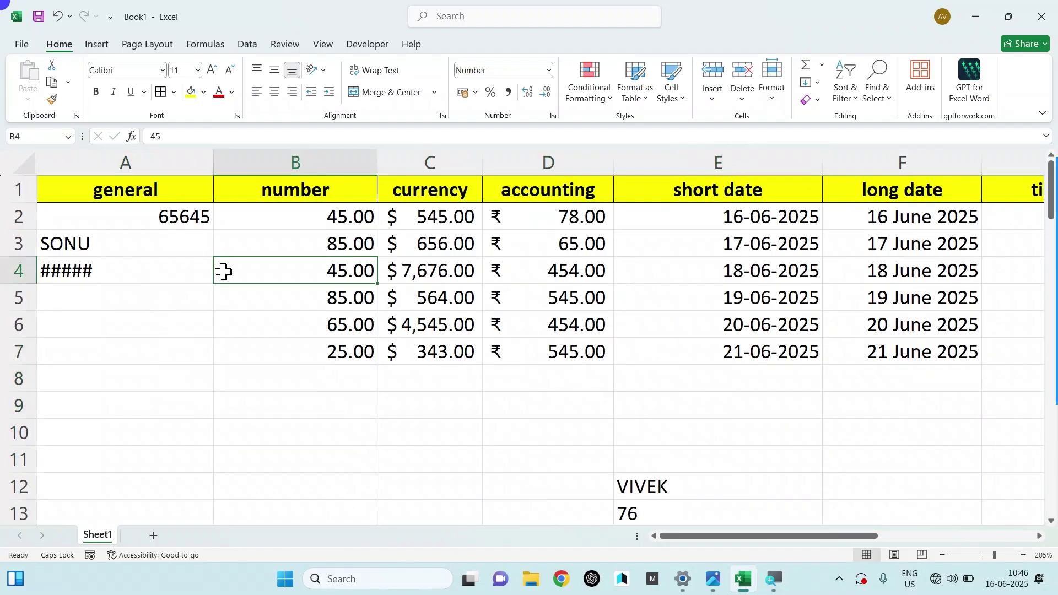